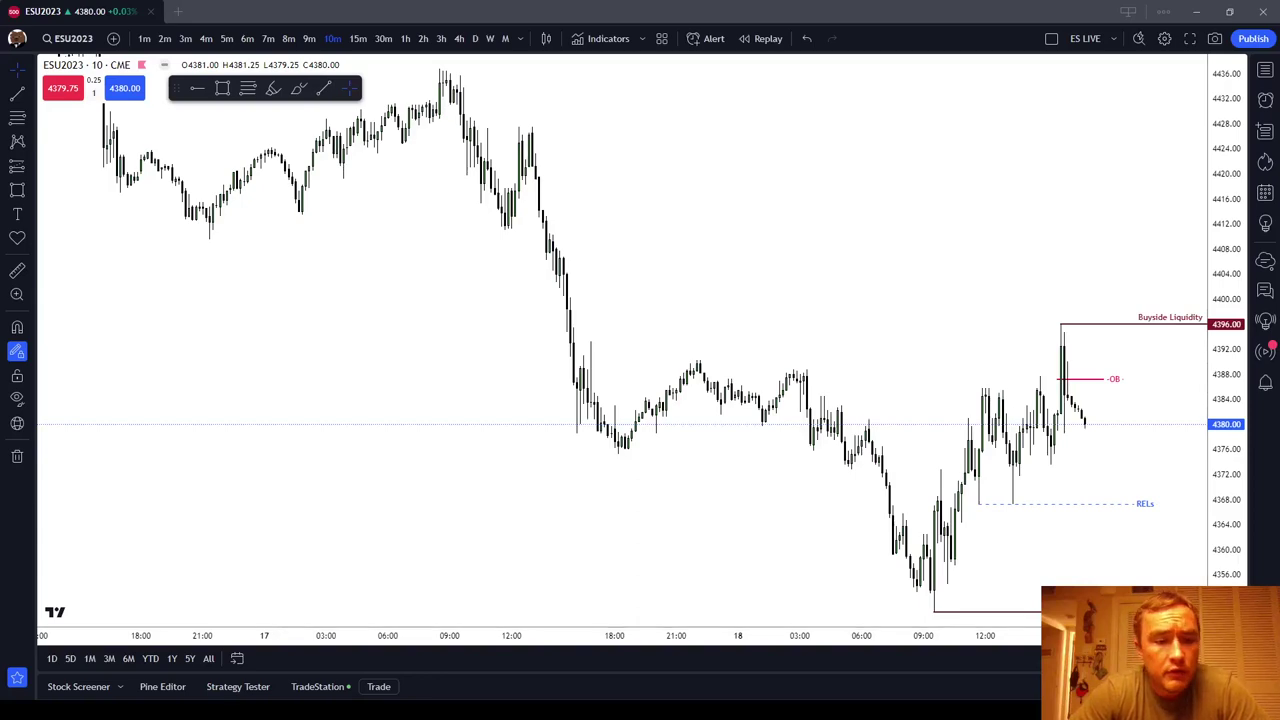
Switch the chart symbol to MESU2023 from the TRADESTATION watchlist, then hide the watchlist.
left_click_drag(914, 537, 440, 539)
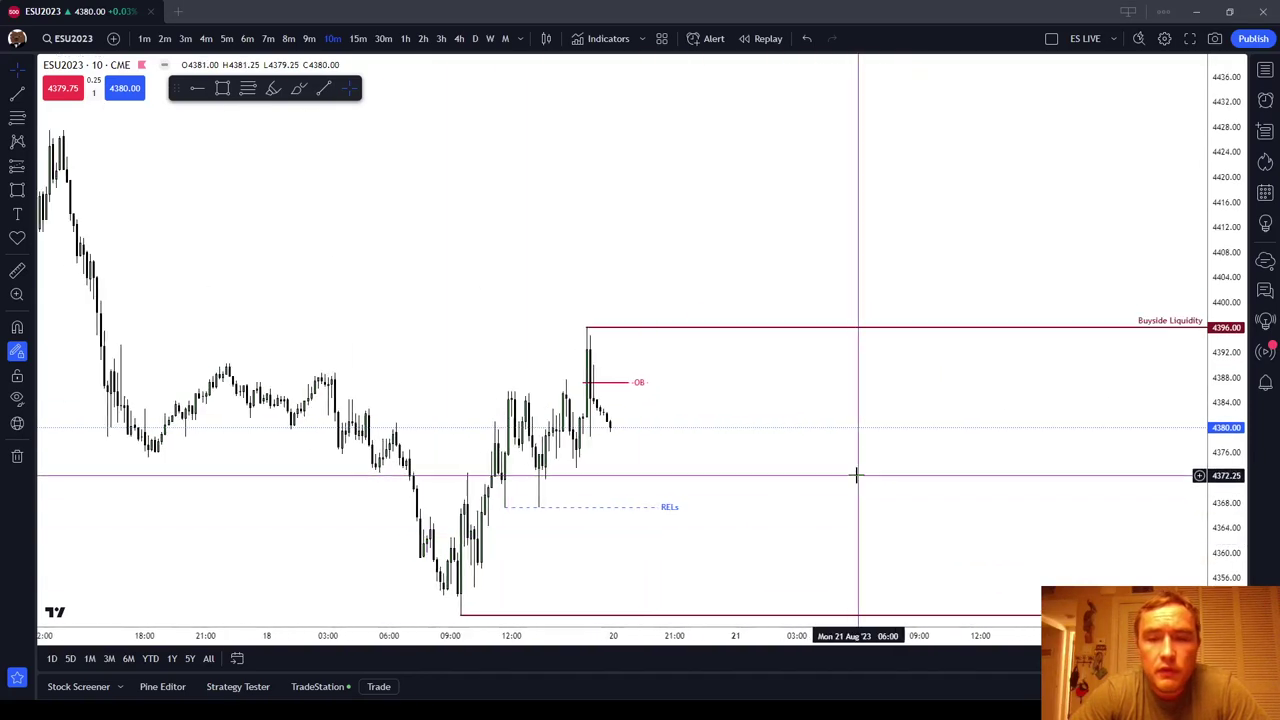
left_click_drag(857, 475, 1178, 410)
scroll(1178, 410, "up", 1)
left_click(1270, 78)
left_click(1186, 139)
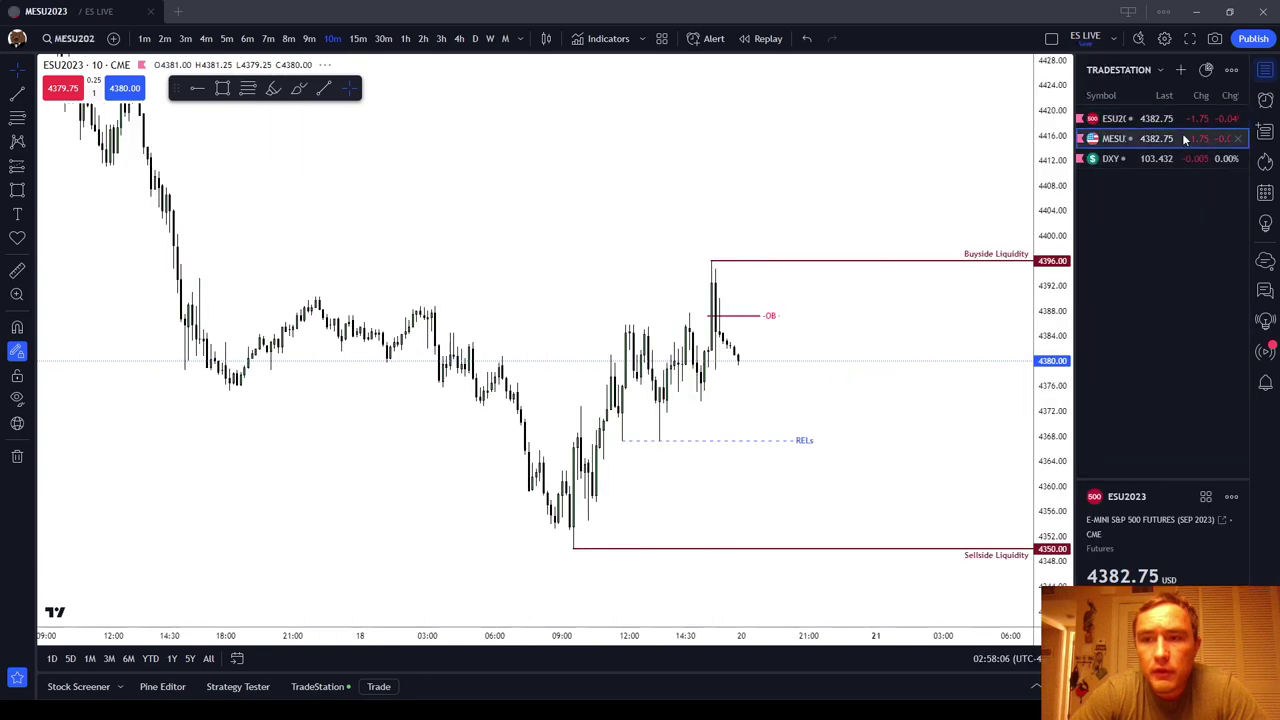
left_click(1270, 78)
scroll(1006, 340, "up", 3)
left_click_drag(1017, 469, 998, 299)
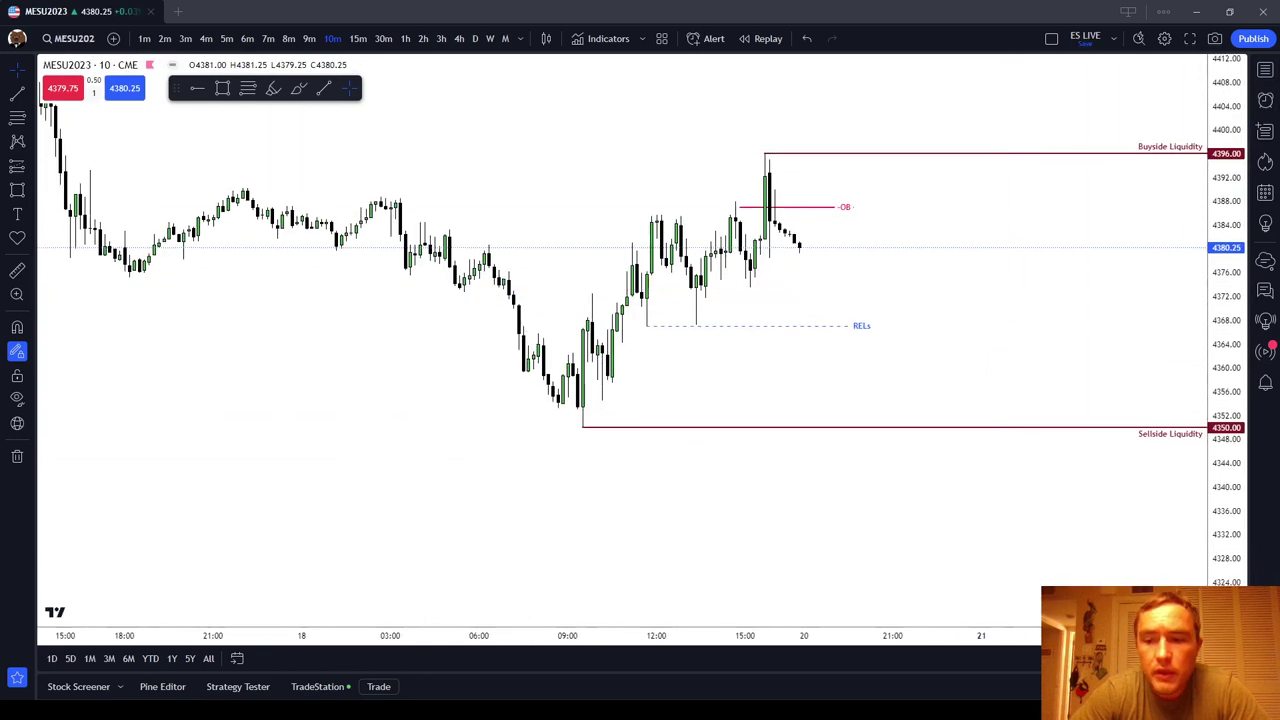
Limit the MESU2023 chart to regular trading hours and save the ES LIVE layout.
left_click(1204, 600)
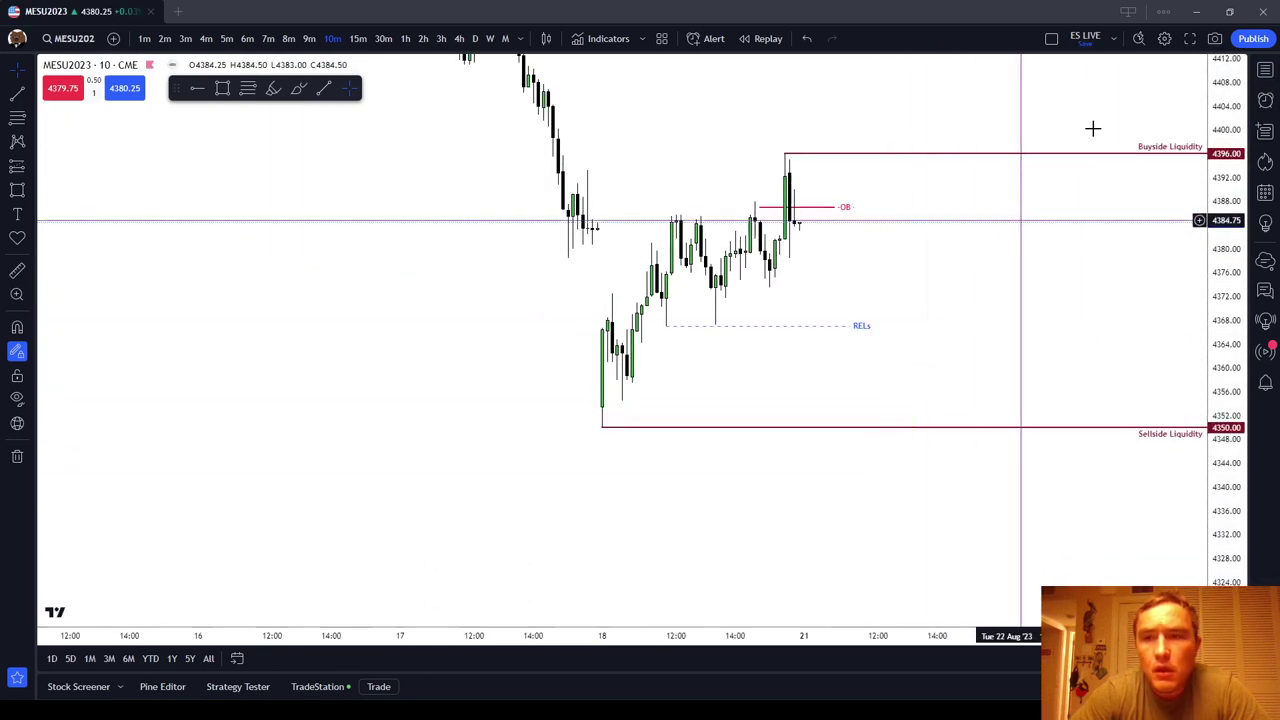
left_click(1085, 42)
left_click_drag(920, 383, 1166, 531)
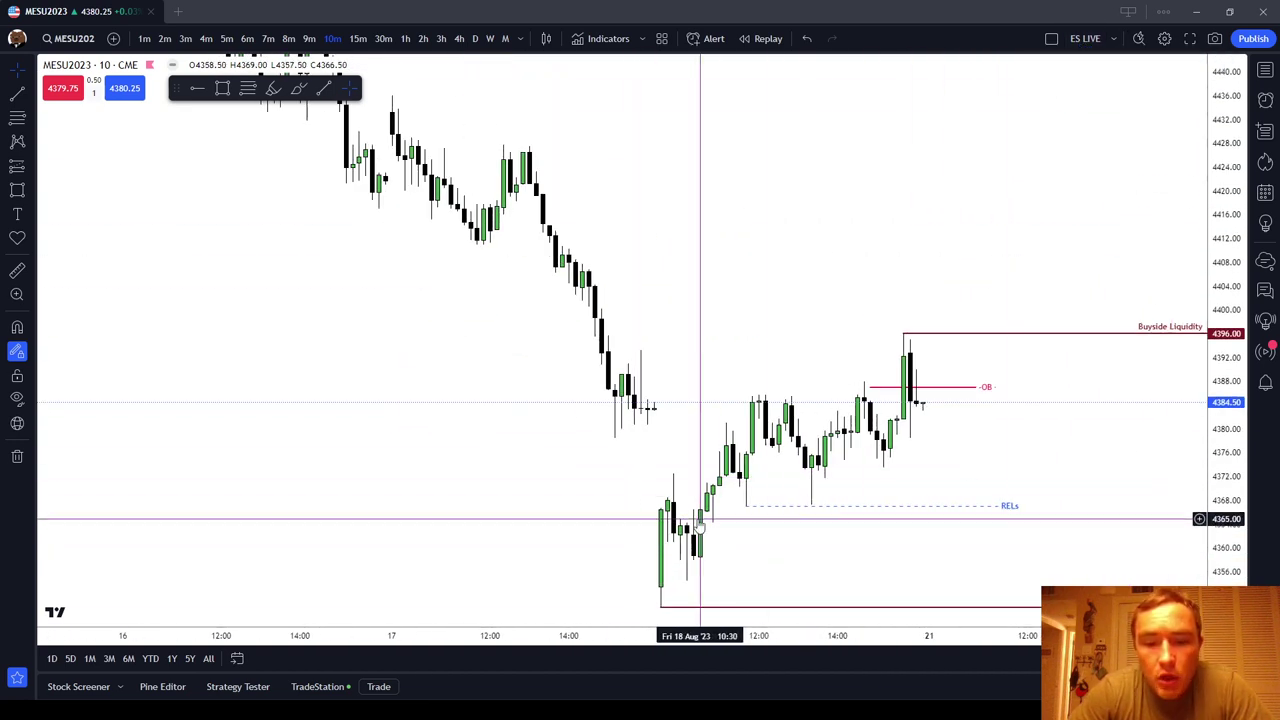
Open the TRAINING layout and show its MESU2023 10-minute chart in regular trading hours.
left_click(1115, 40)
left_click(1172, 289)
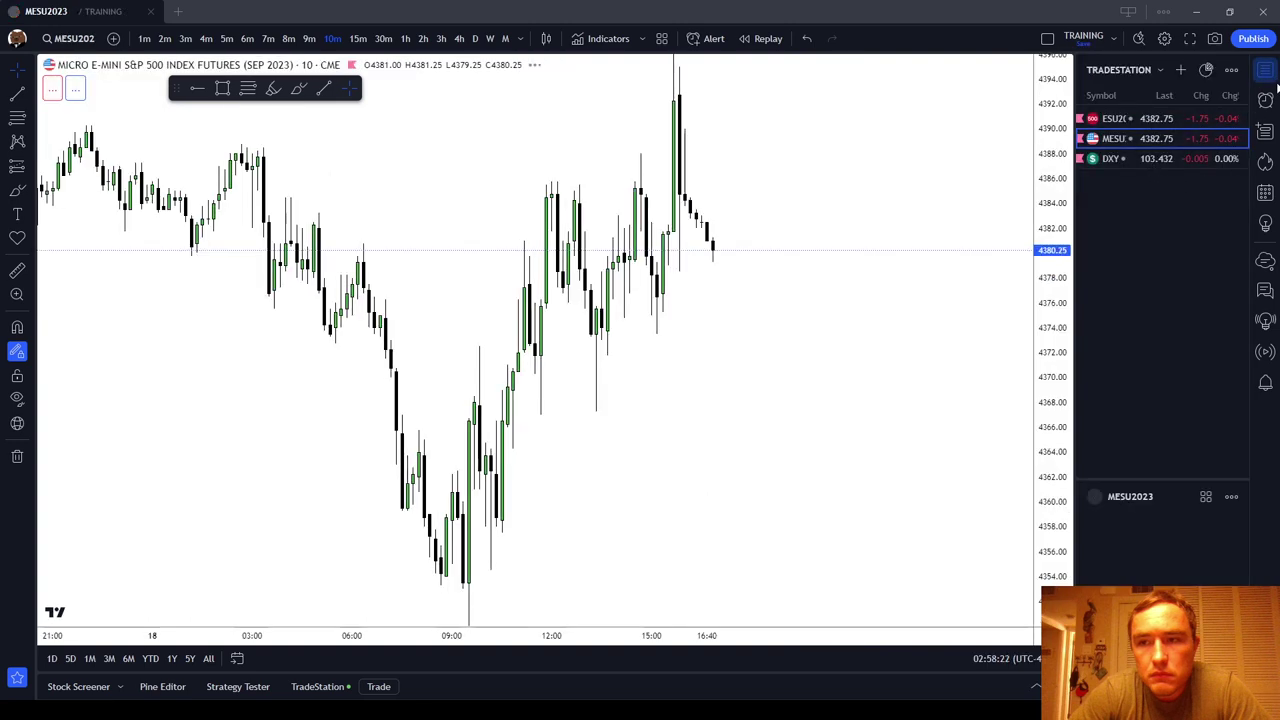
scroll(1007, 351, "up", 2)
left_click_drag(1222, 285, 1222, 436)
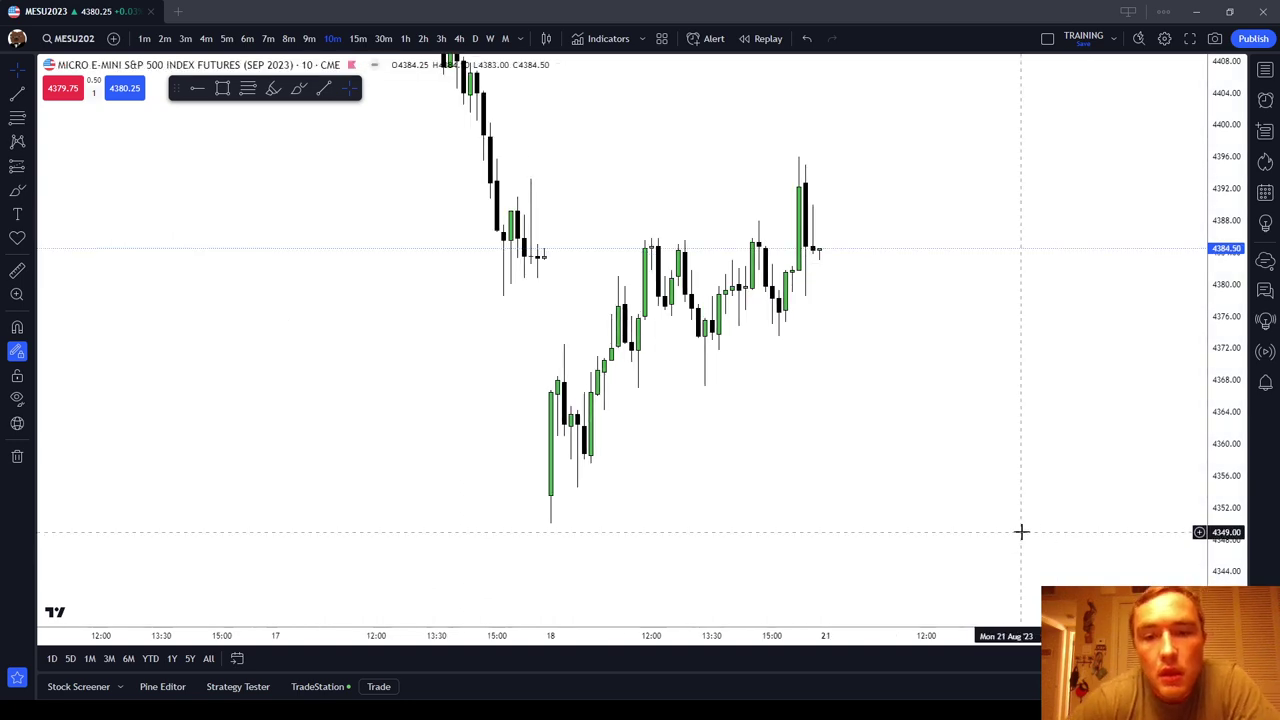
Review the MESU2023 10-minute price action from 11 August through the 18 August session.
left_click_drag(812, 457, 856, 537)
scroll(854, 527, "down", 2)
left_click_drag(756, 245, 957, 610)
left_click_drag(1222, 345, 1243, 484)
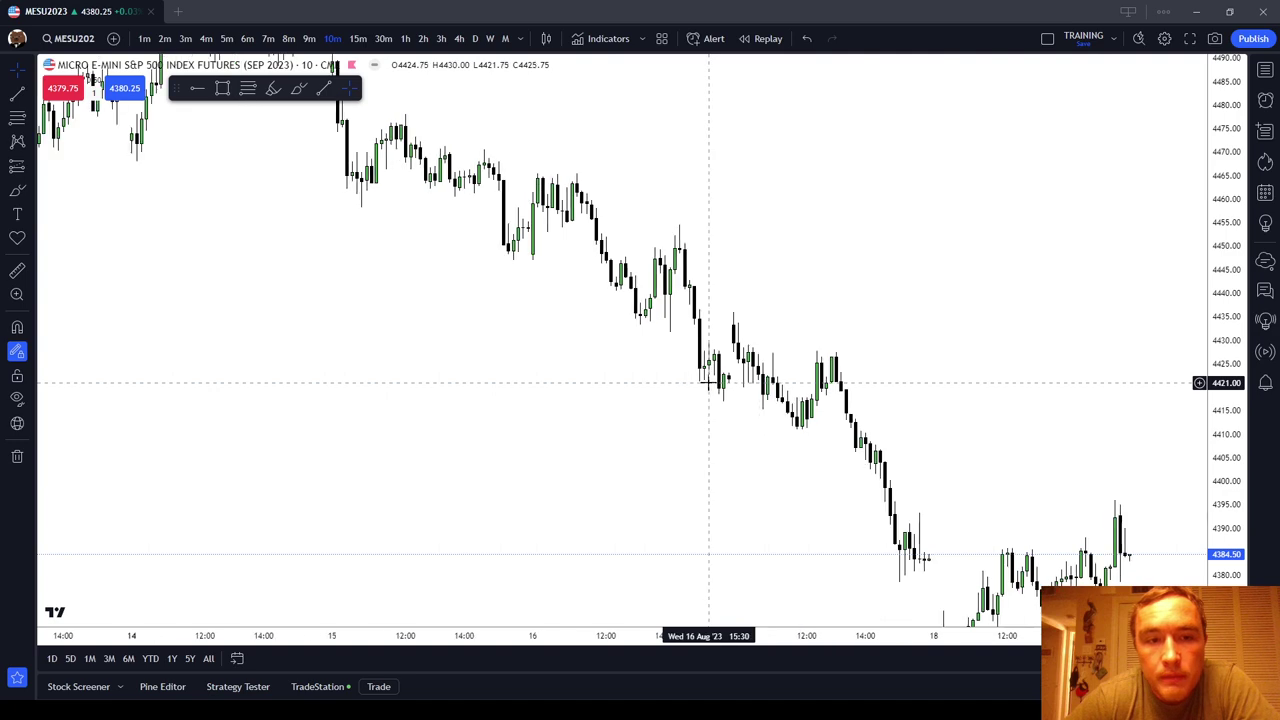
left_click_drag(260, 280, 410, 402)
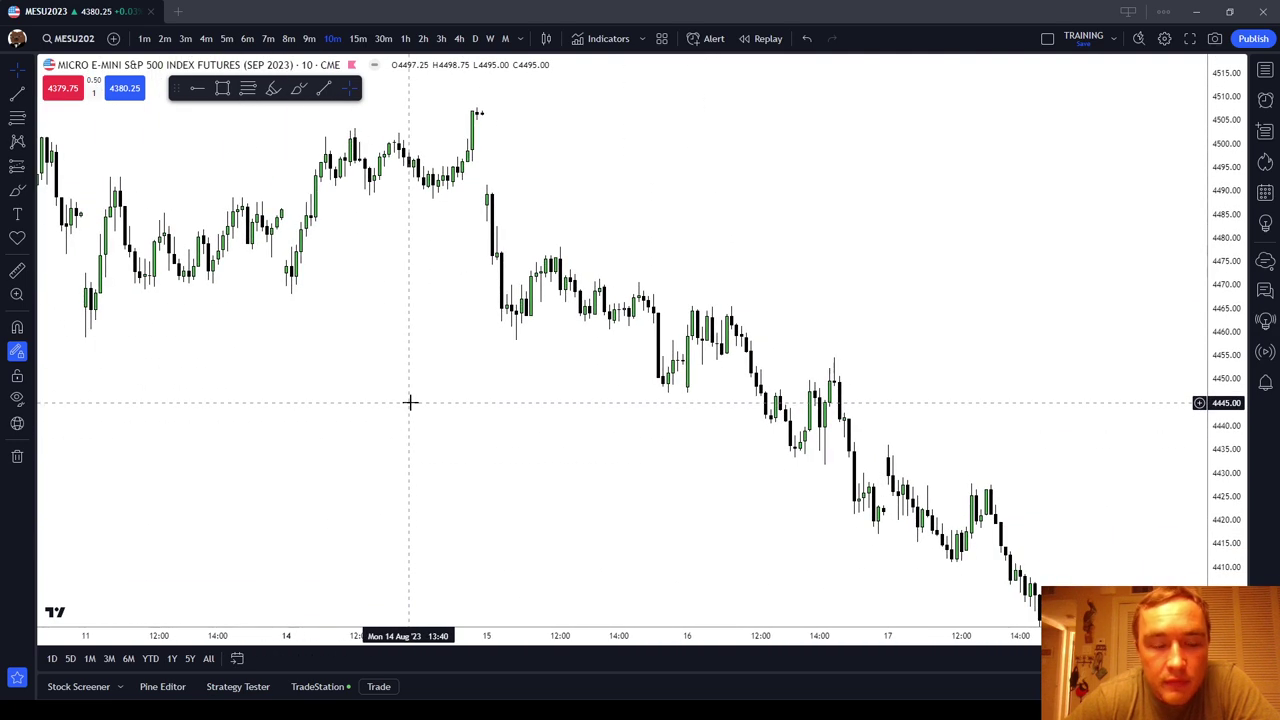
left_click_drag(948, 514, 414, 120)
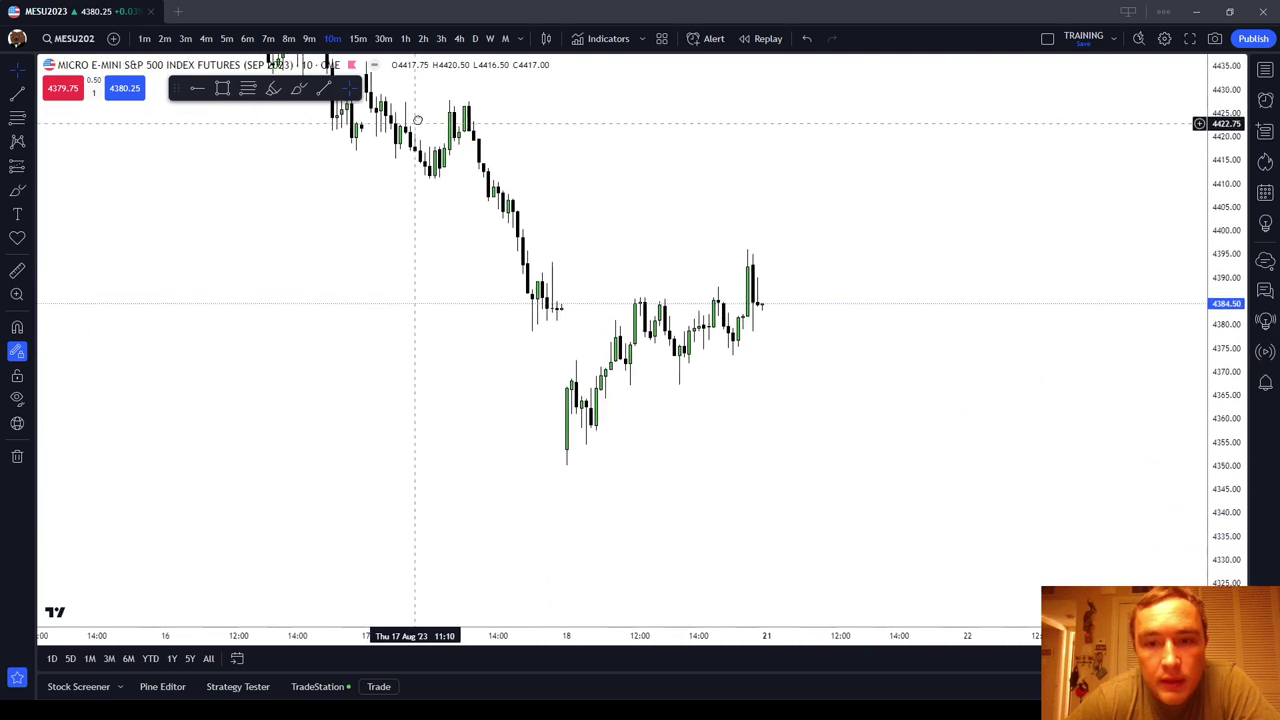
left_click_drag(717, 211, 824, 309)
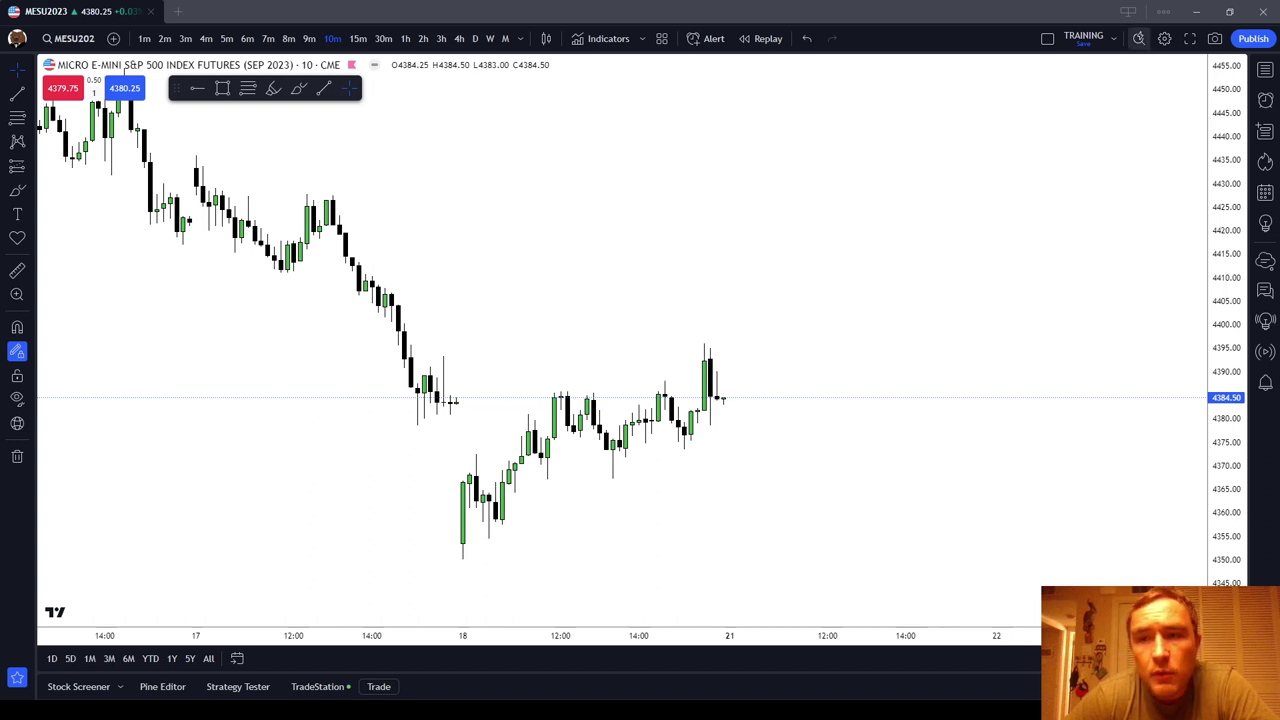
left_click_drag(760, 346, 855, 288)
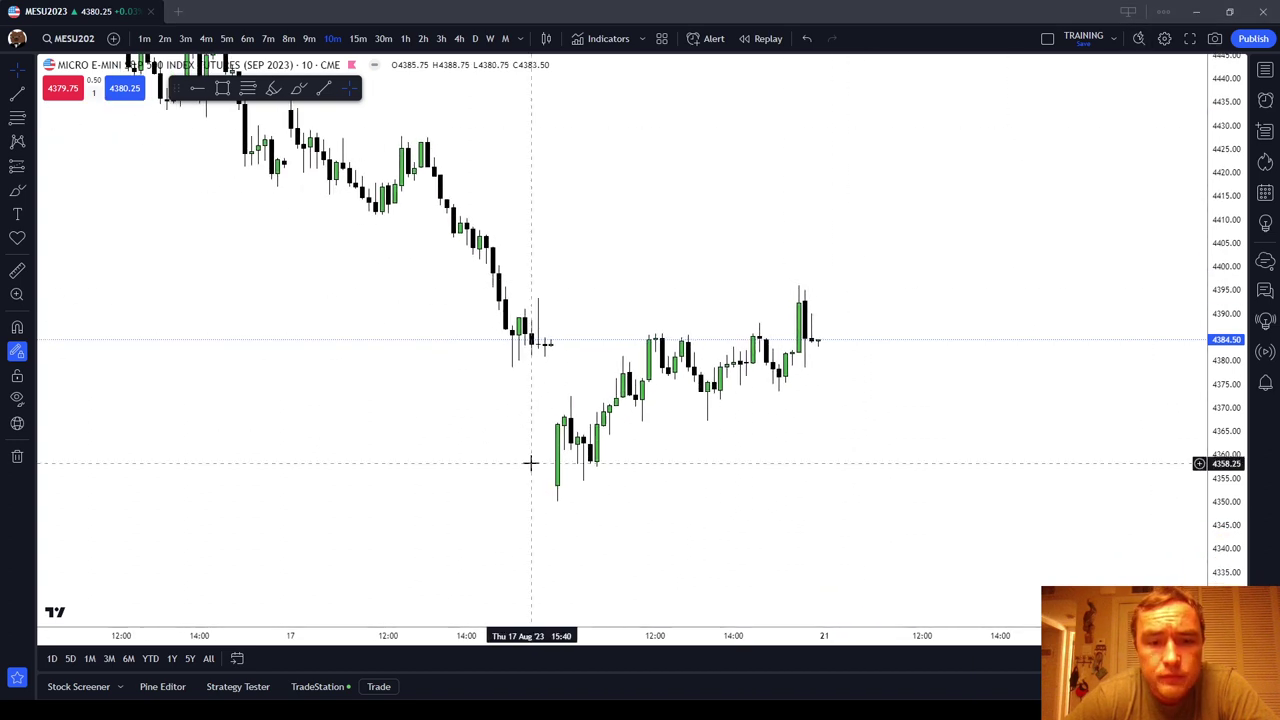
Mark 09:30 and 12:00 on Friday 18 August with vertical lines.
left_click(31, 92)
left_click(31, 147)
left_click(25, 166)
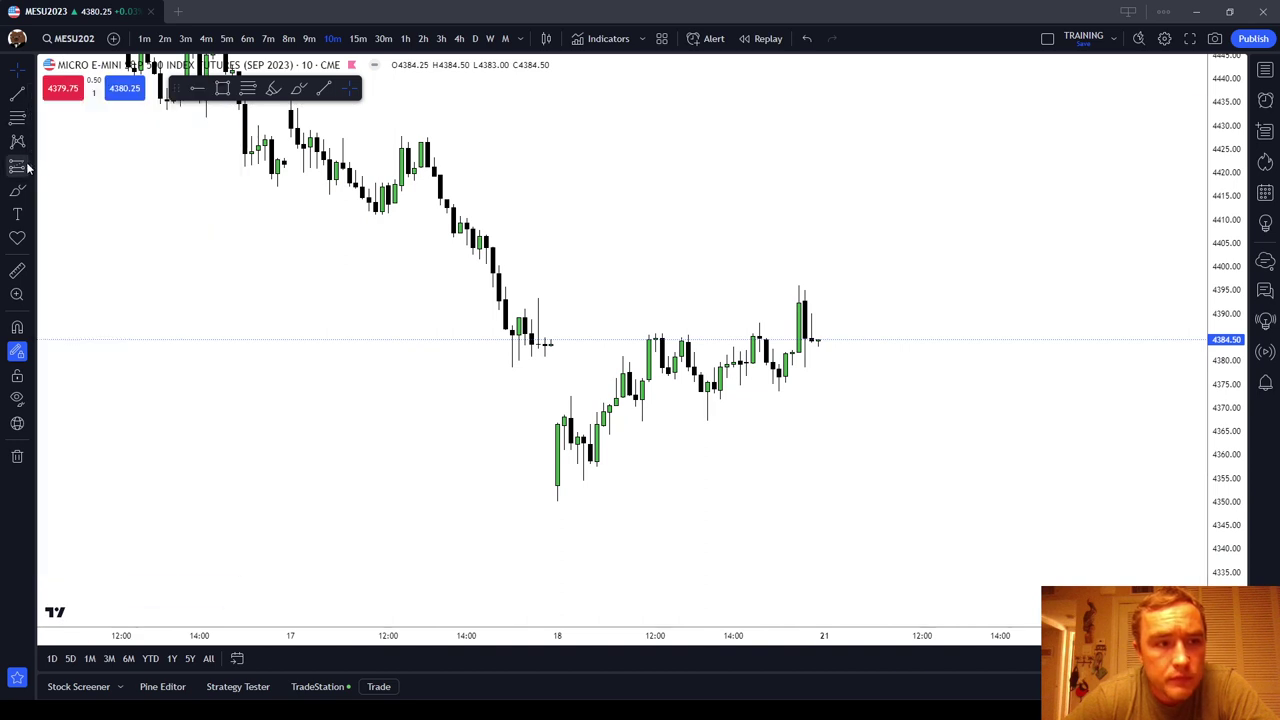
left_click(30, 166)
left_click(32, 145)
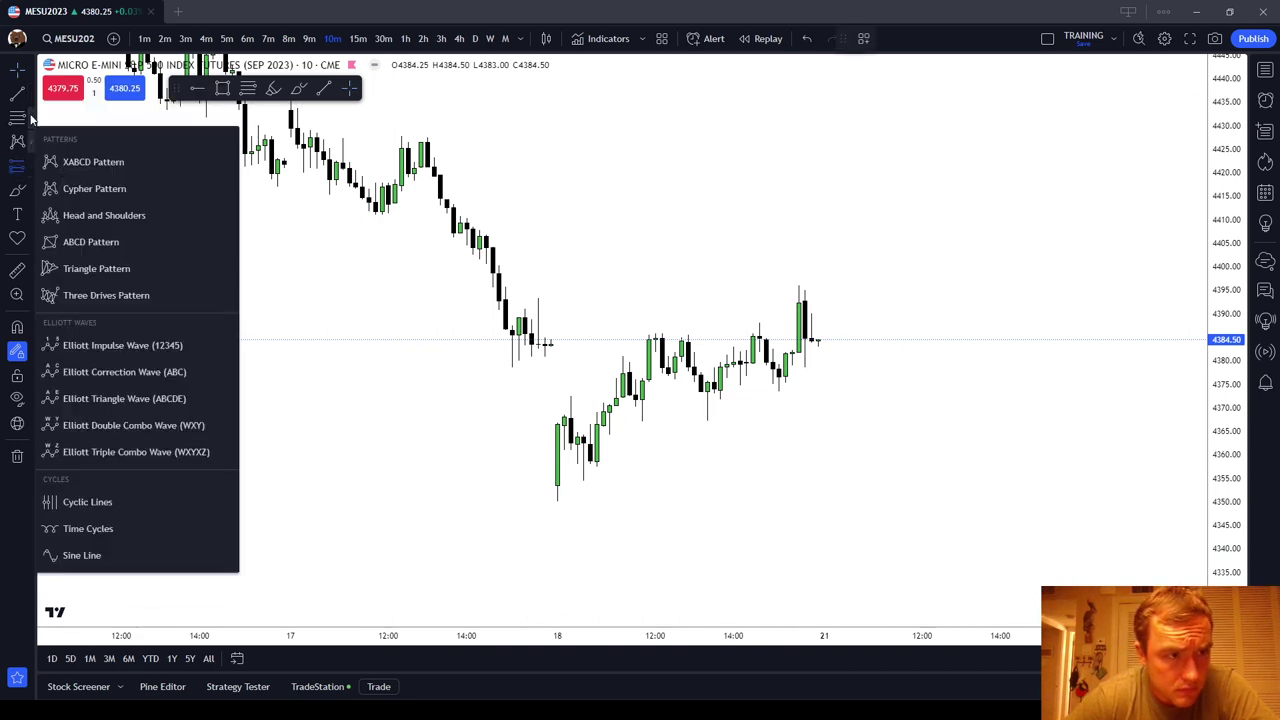
left_click(31, 117)
left_click(31, 97)
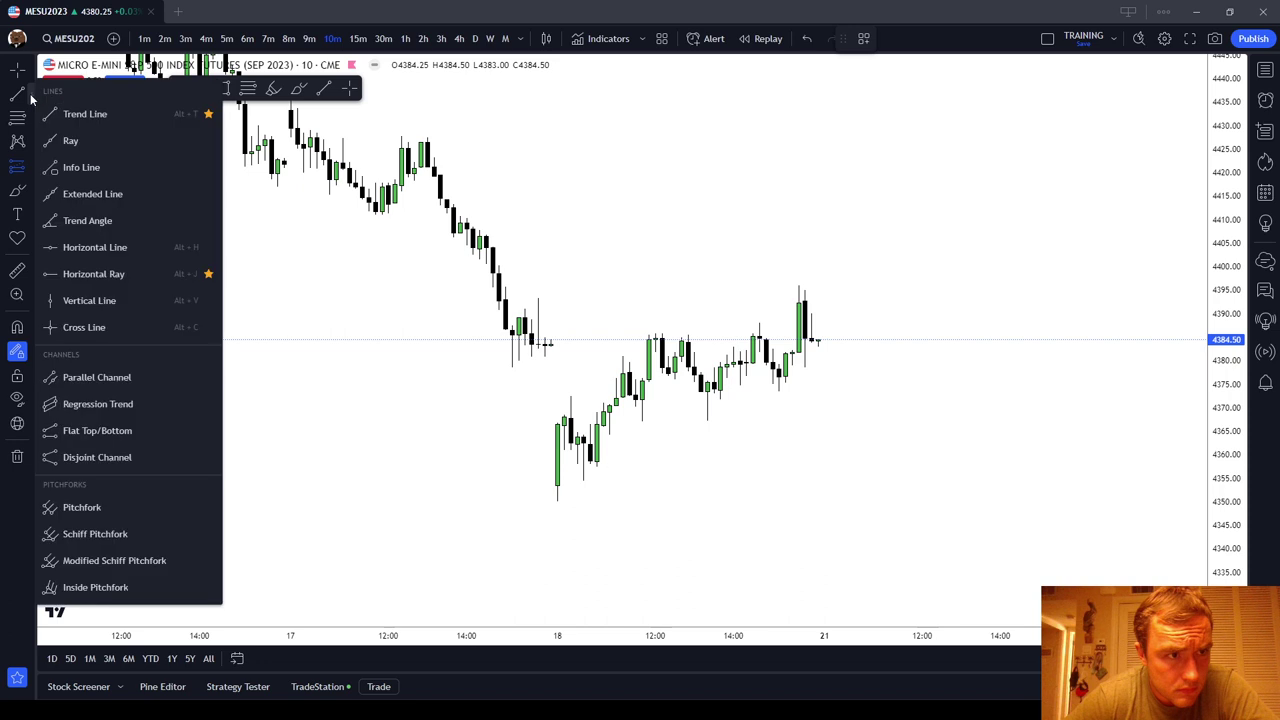
left_click(89, 302)
left_click(558, 555)
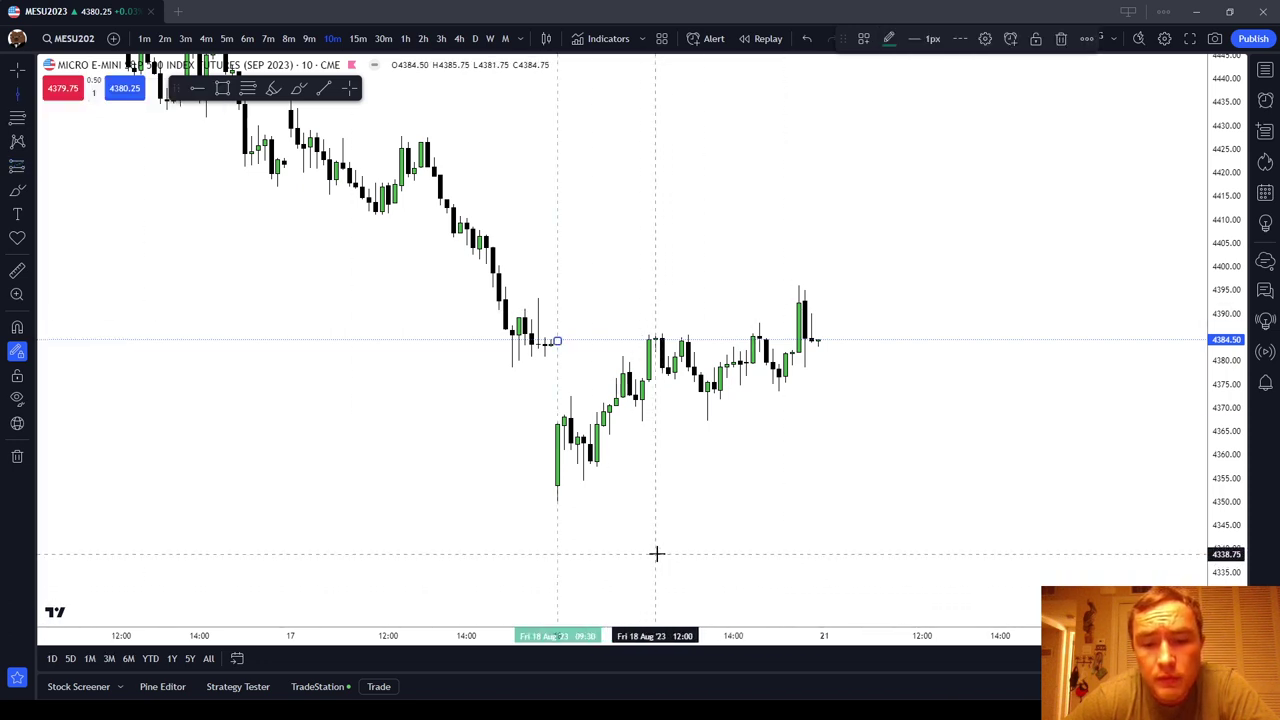
left_click(657, 553)
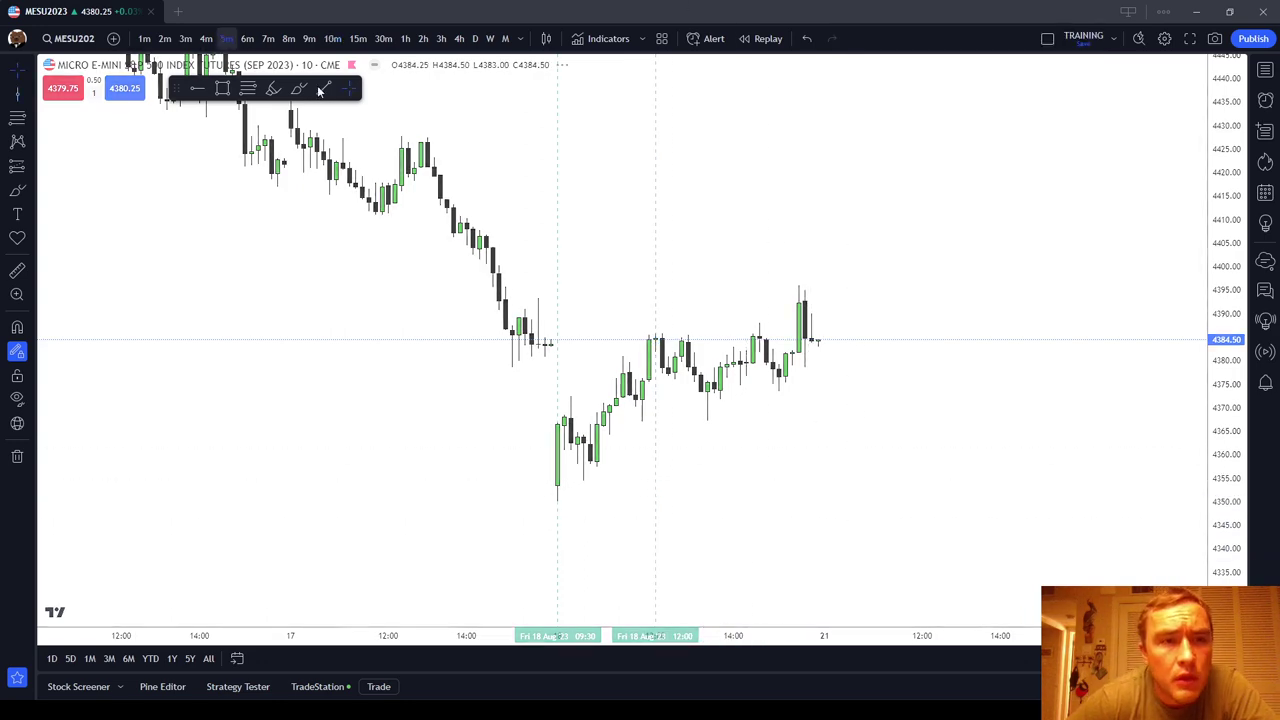
Switch the MESU2023 chart to the 5-minute interval.
left_click_drag(842, 485, 1014, 448)
scroll(1023, 306, "up", 2)
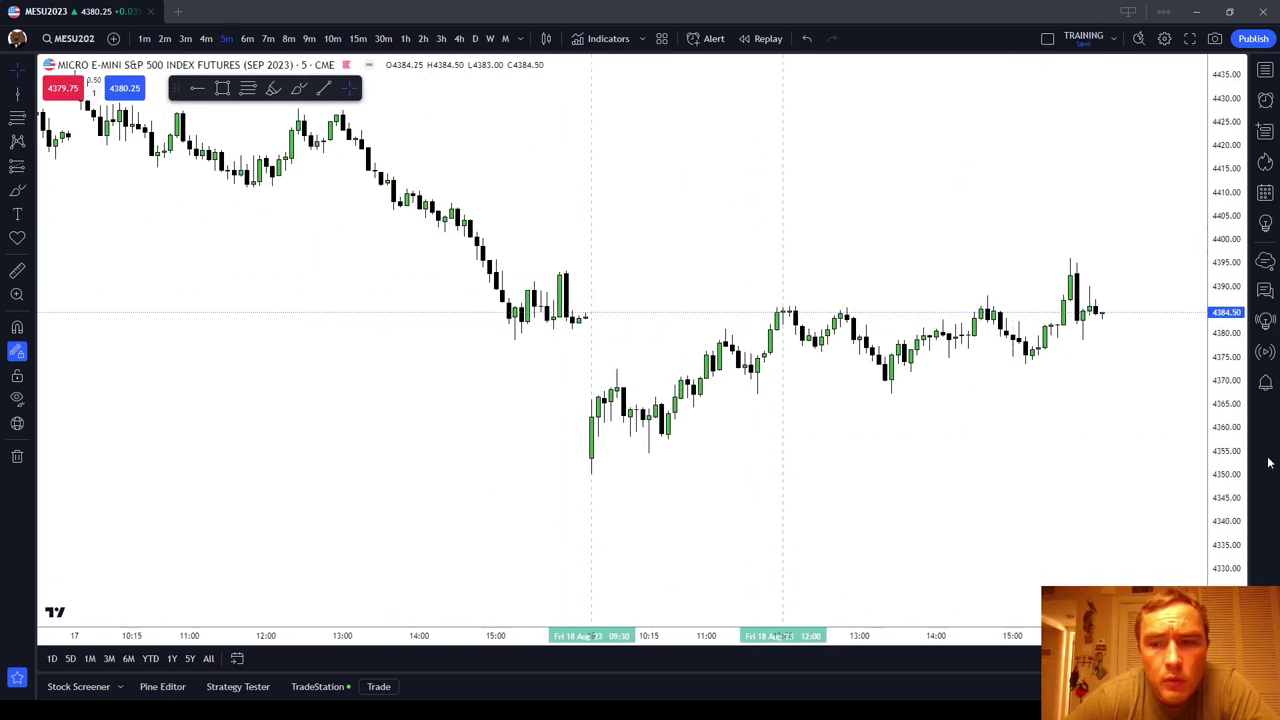
left_click_drag(1242, 440, 1232, 215)
left_click_drag(1082, 420, 1032, 388)
scroll(900, 430, "up", 1)
left_click_drag(871, 434, 979, 441)
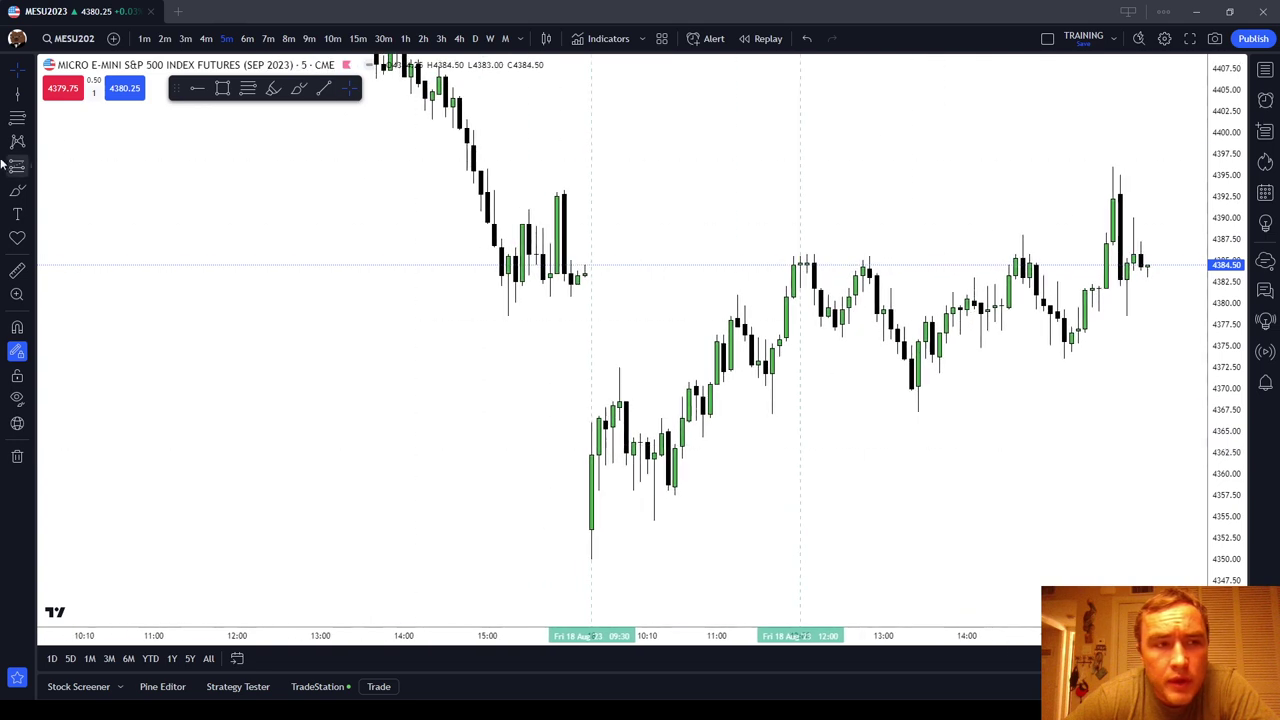
With magnet snapping on, draw a rectangle over the opening gap from 4383.00 to 4366.00, extending to the 12:00 vertical line.
left_click(223, 89)
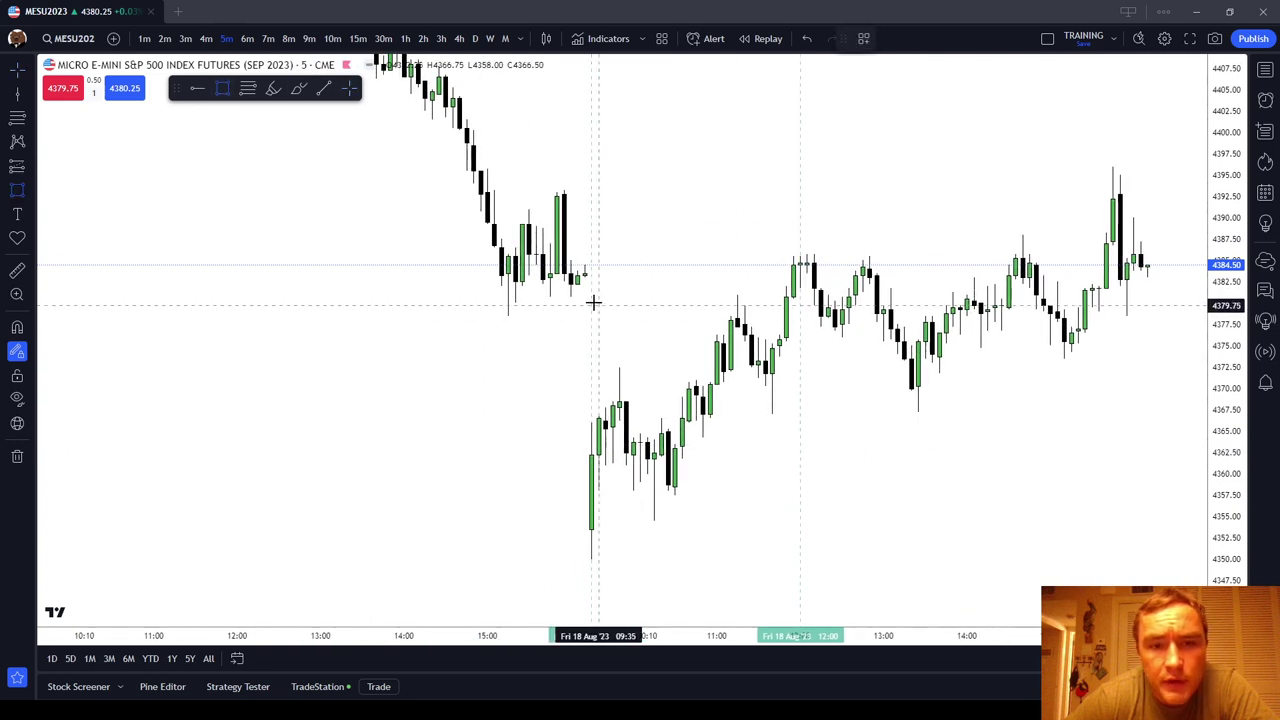
left_click(17, 327)
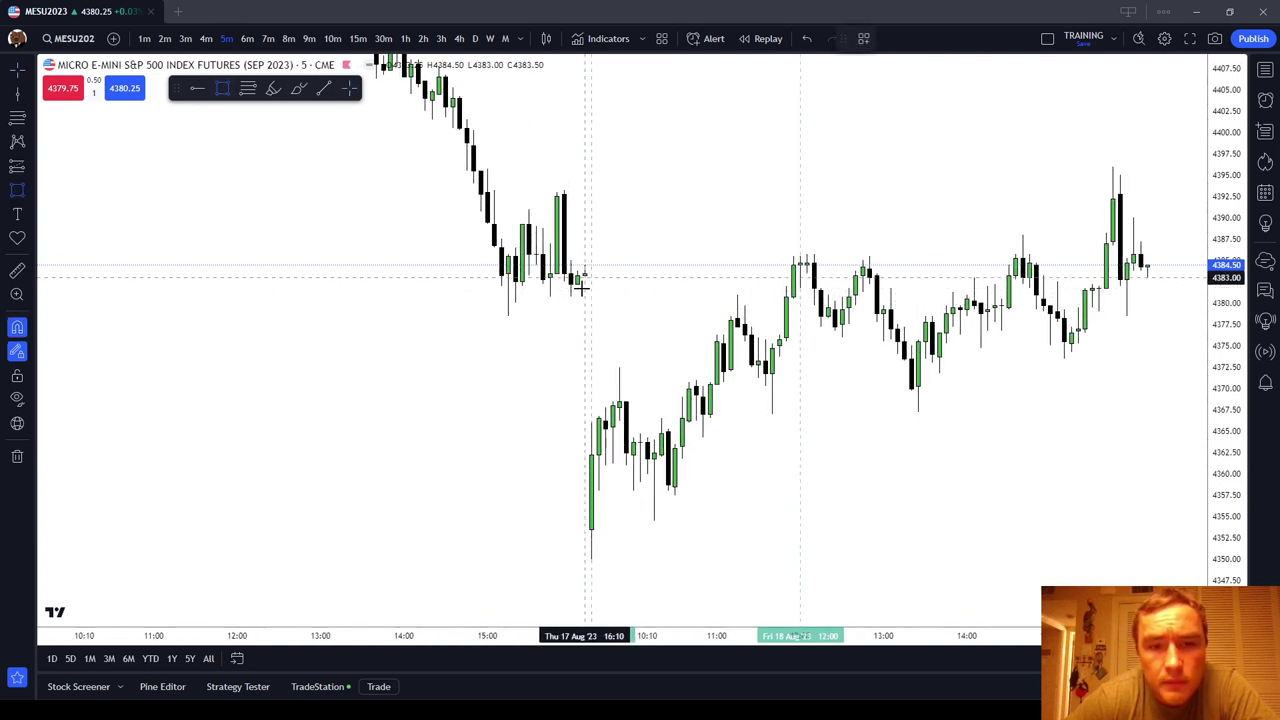
mouse_move(585, 277)
left_mouse_down()
mouse_move(602, 390)
mouse_move(646, 410)
mouse_move(588, 421)
left_mouse_up()
left_click(595, 394)
left_click(583, 415)
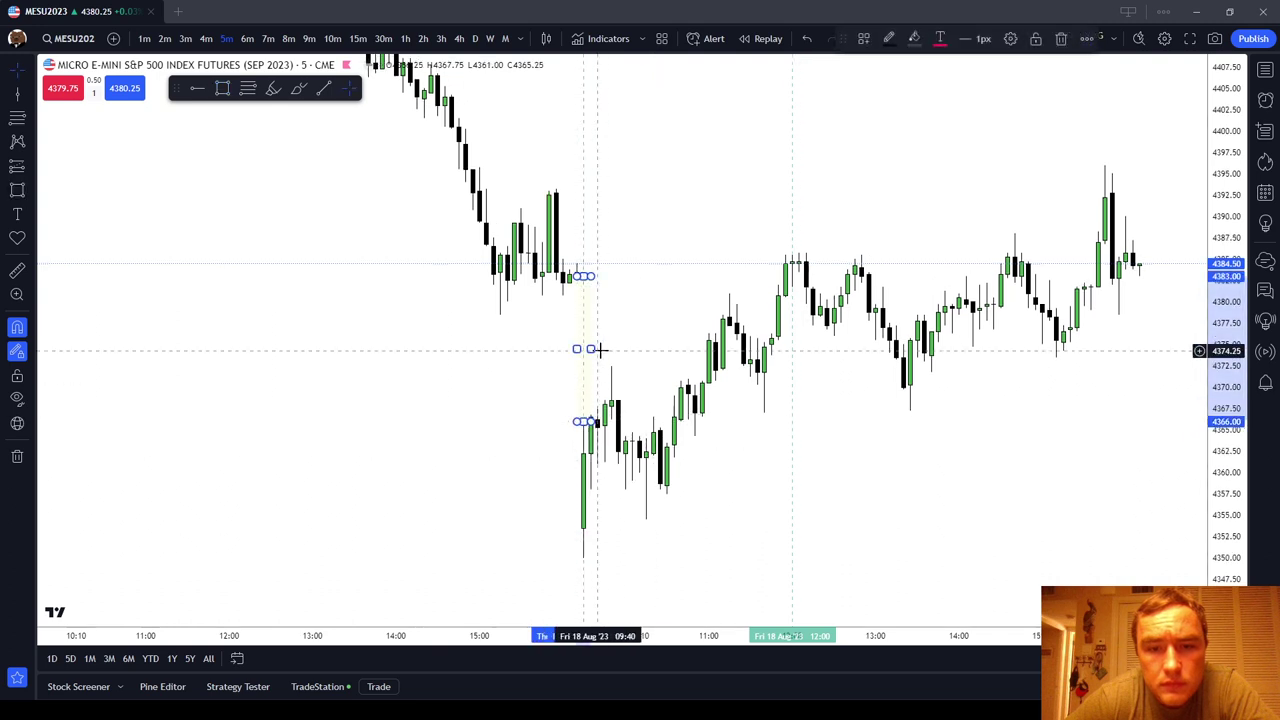
left_click_drag(591, 349, 792, 349)
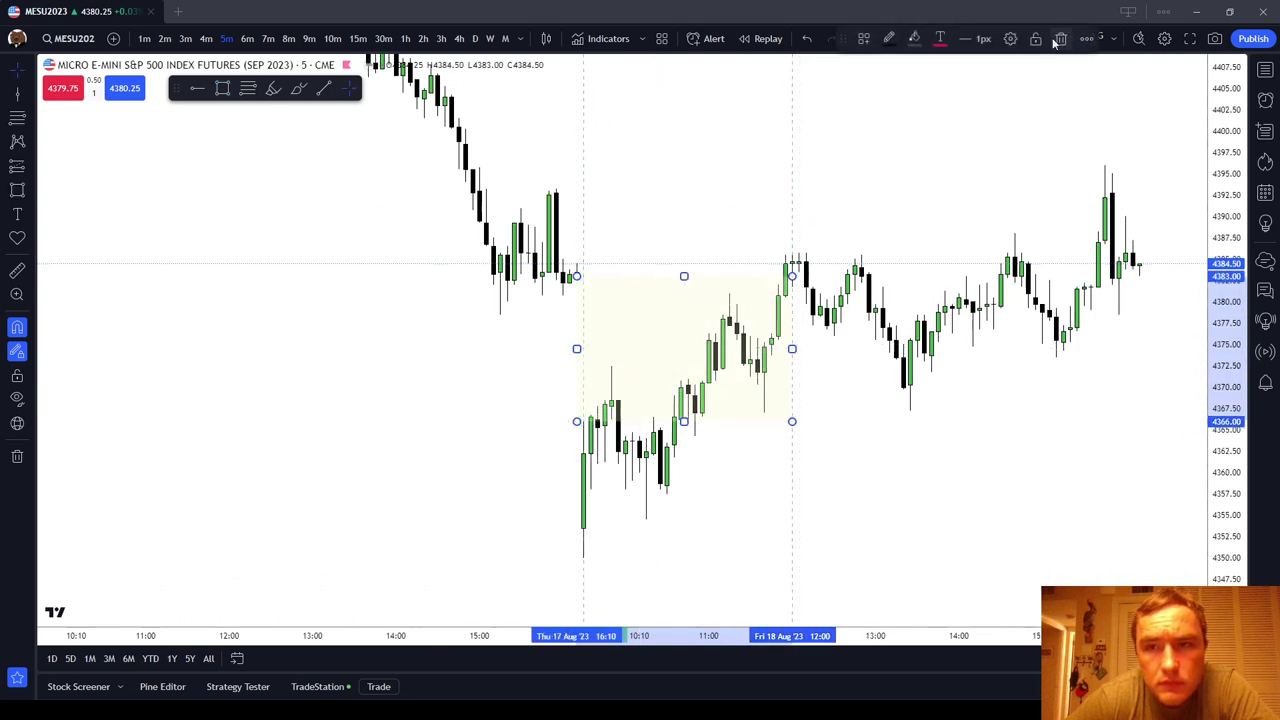
Apply the saved template that labels the rectangle "Opening Range Gap" and centre the text inside it.
left_click(865, 38)
left_click(903, 208)
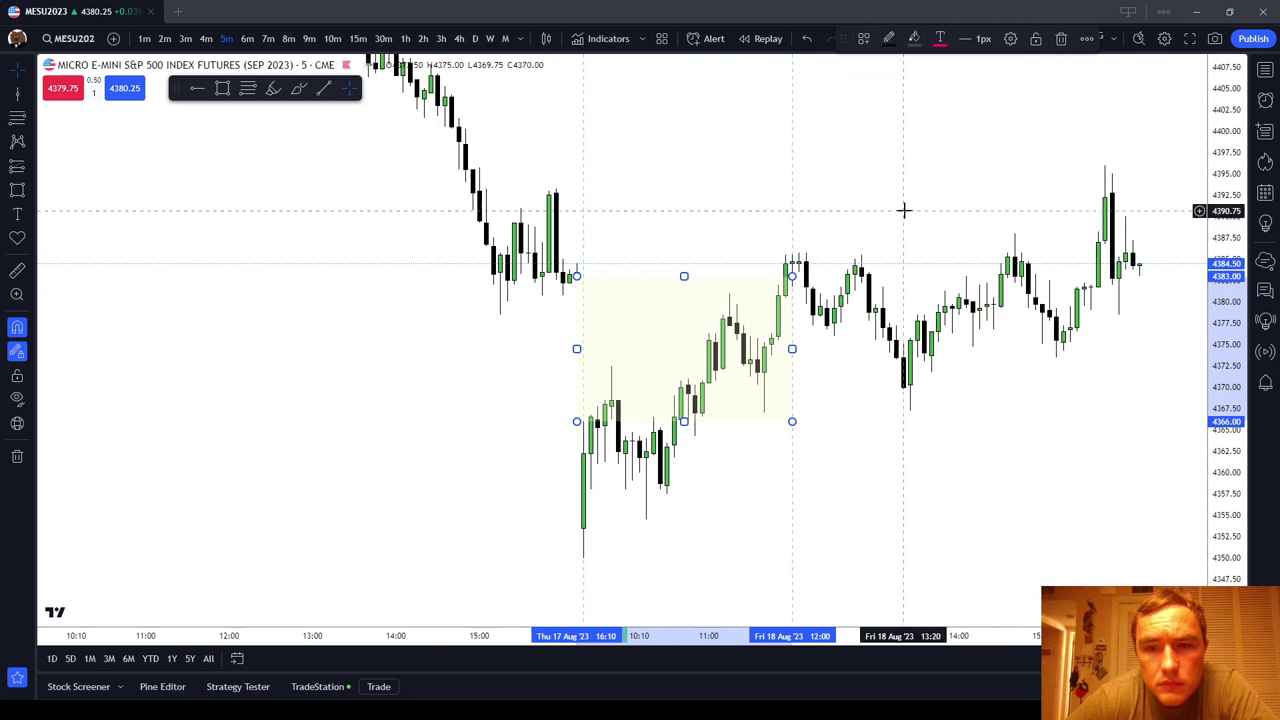
left_click(1010, 39)
left_click(634, 435)
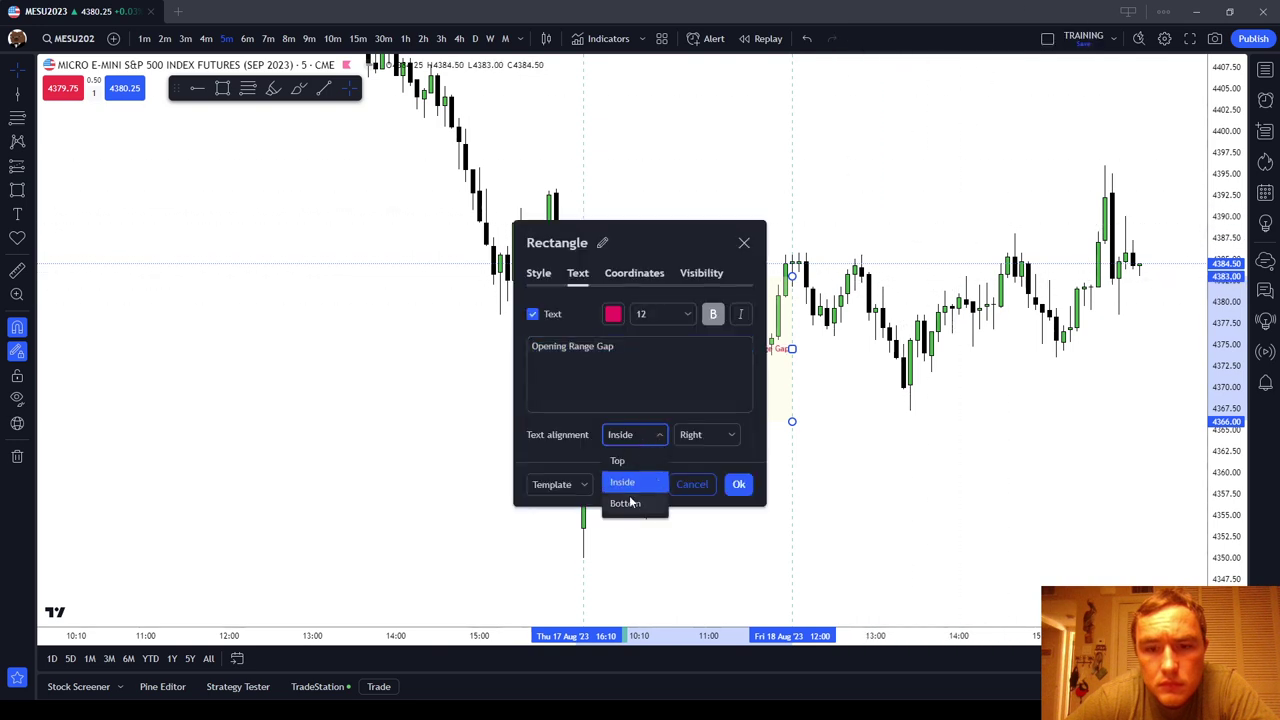
left_click(698, 438)
left_click(712, 480)
left_click(738, 484)
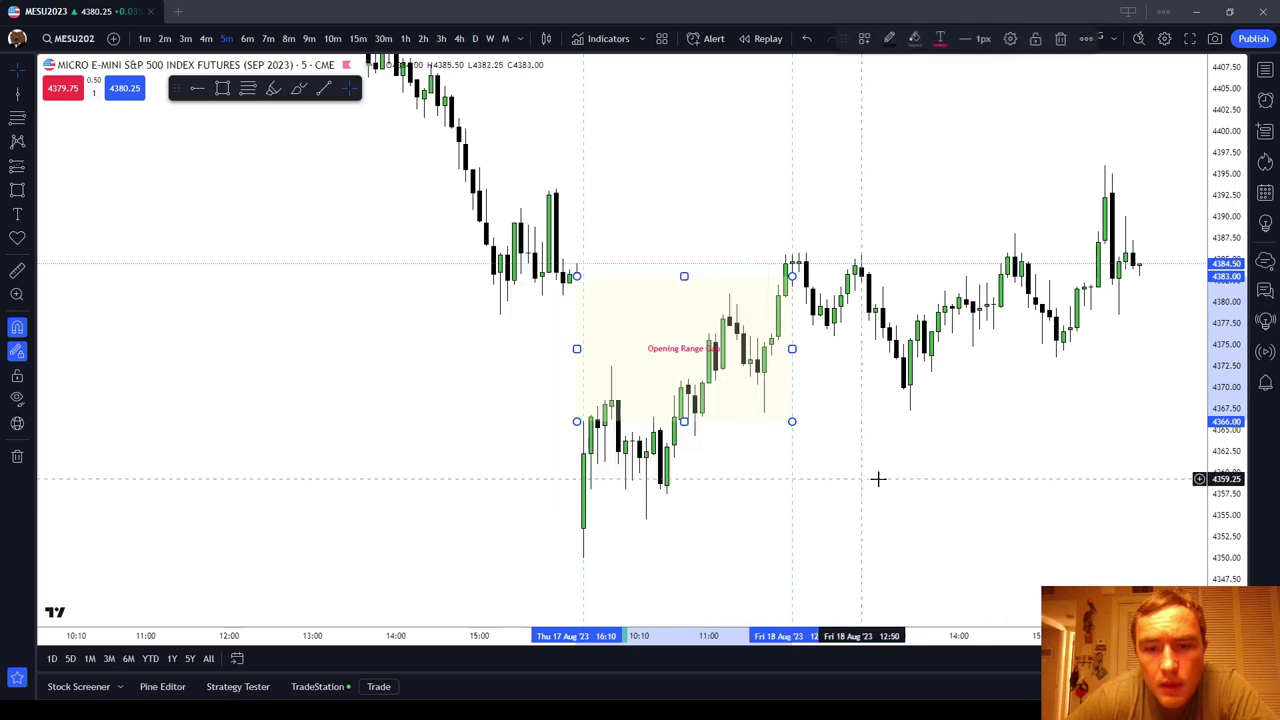
Draw a Fib Retracement with magnet snapping from 4383.00 down to 4366.00 across the opening range gap.
scroll(649, 180, "up", 2)
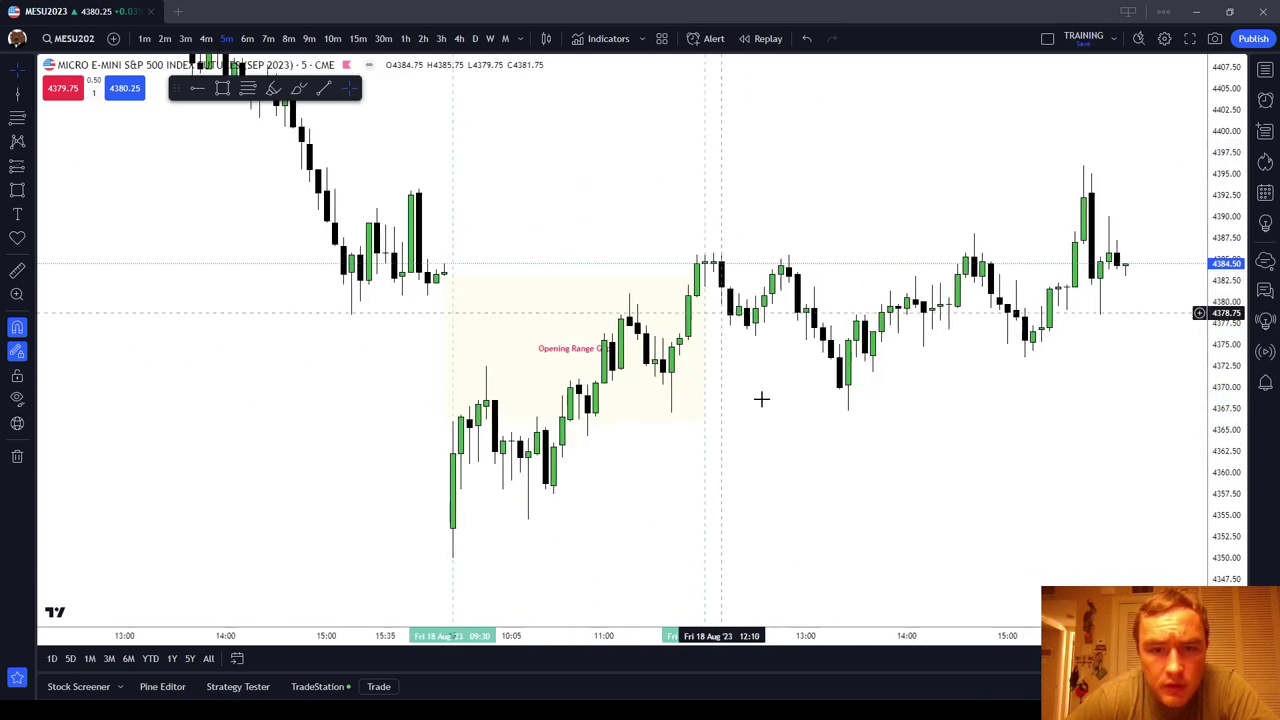
left_click_drag(700, 460, 732, 343)
left_click_drag(620, 346, 635, 396)
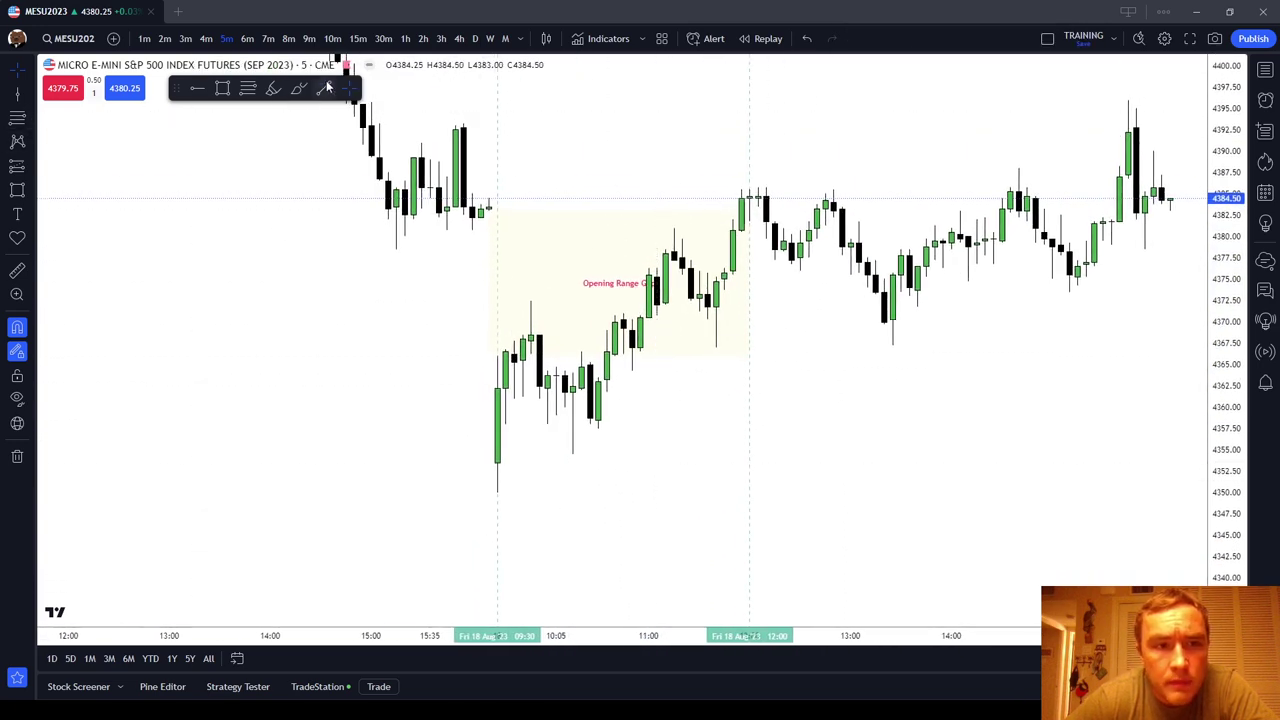
left_click(25, 353)
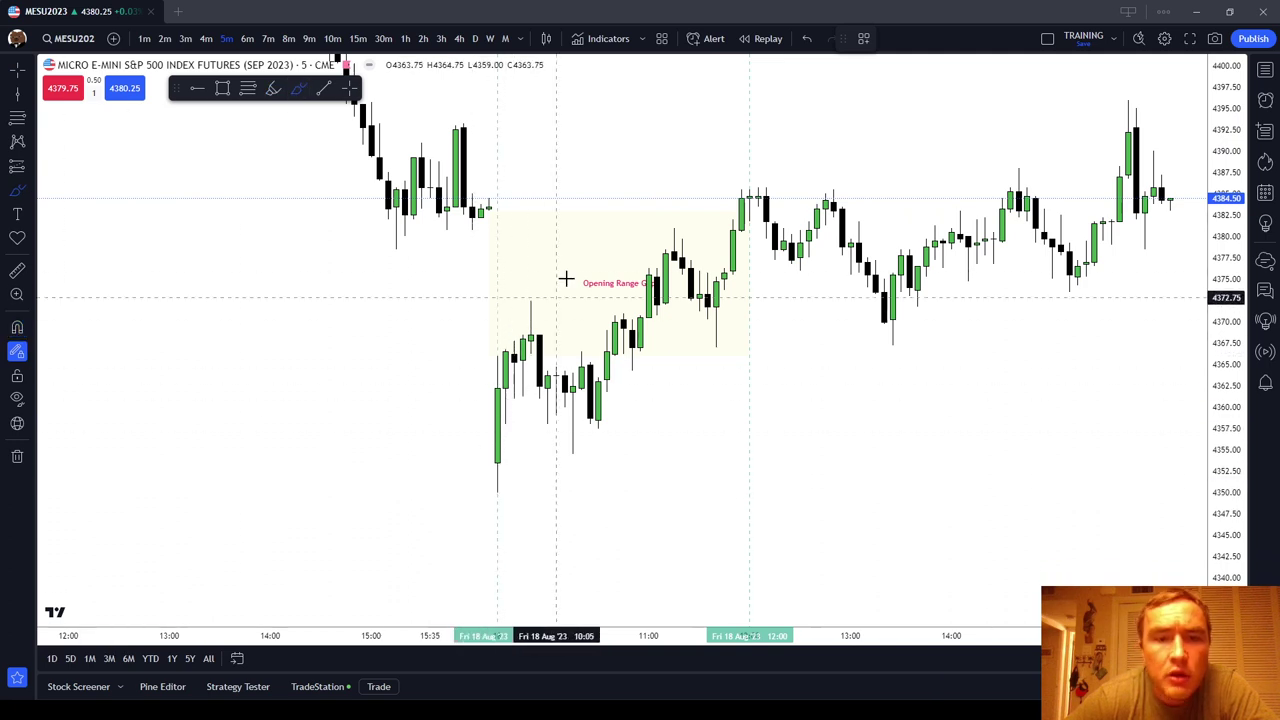
left_click(30, 94)
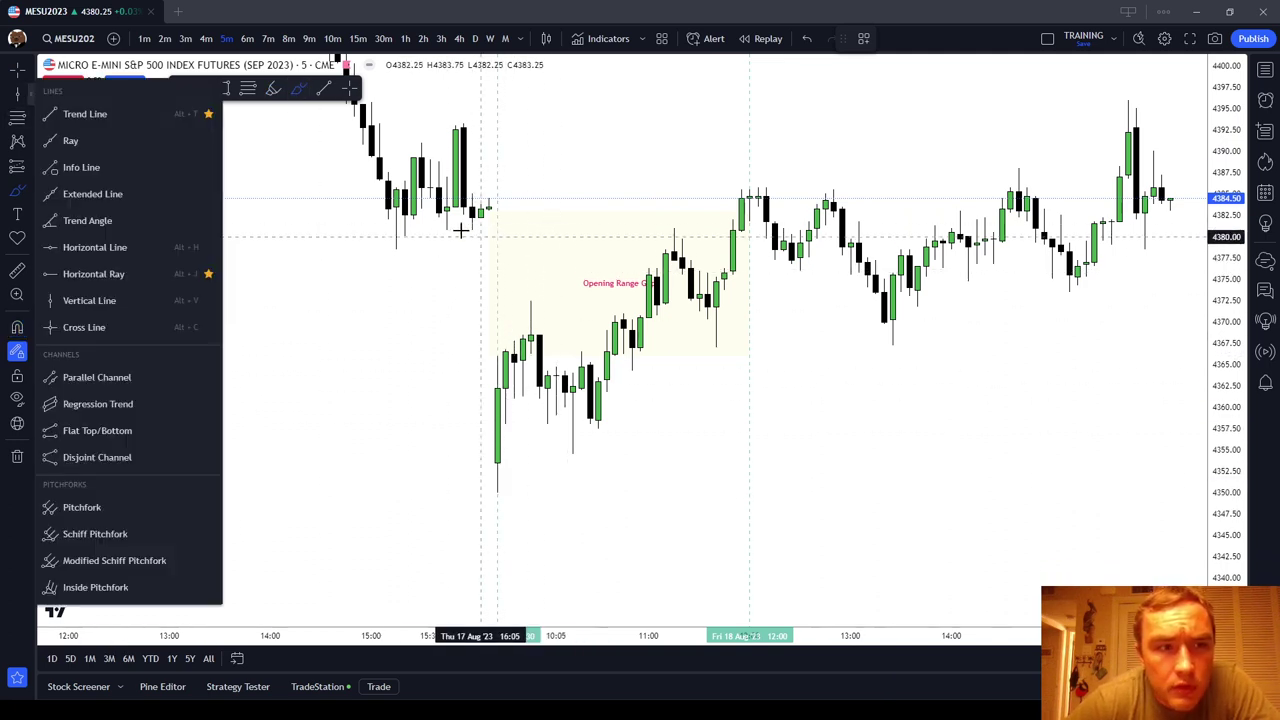
left_click(17, 118)
left_click(17, 327)
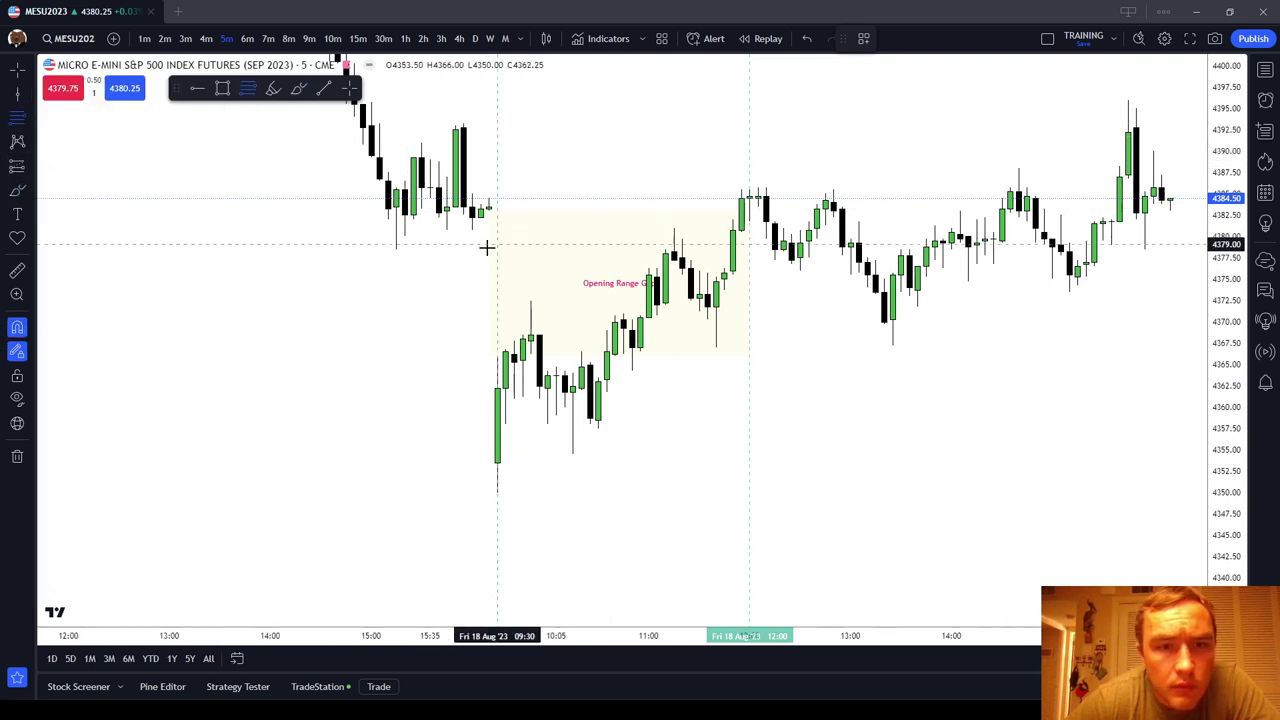
left_click(487, 227)
left_click(497, 356)
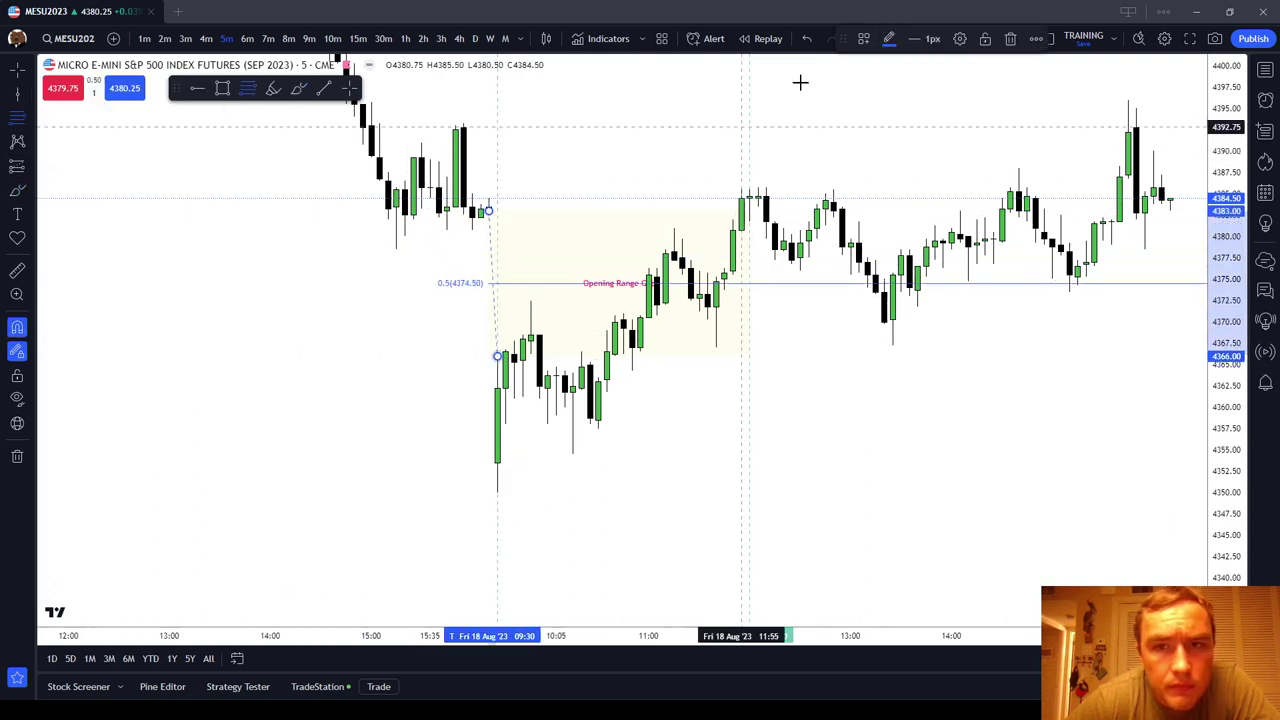
Apply the saved template with dashed 0.25, 0.5 and 0.75 levels to the gap's Fib Retracement.
left_click(863, 38)
left_click(872, 120)
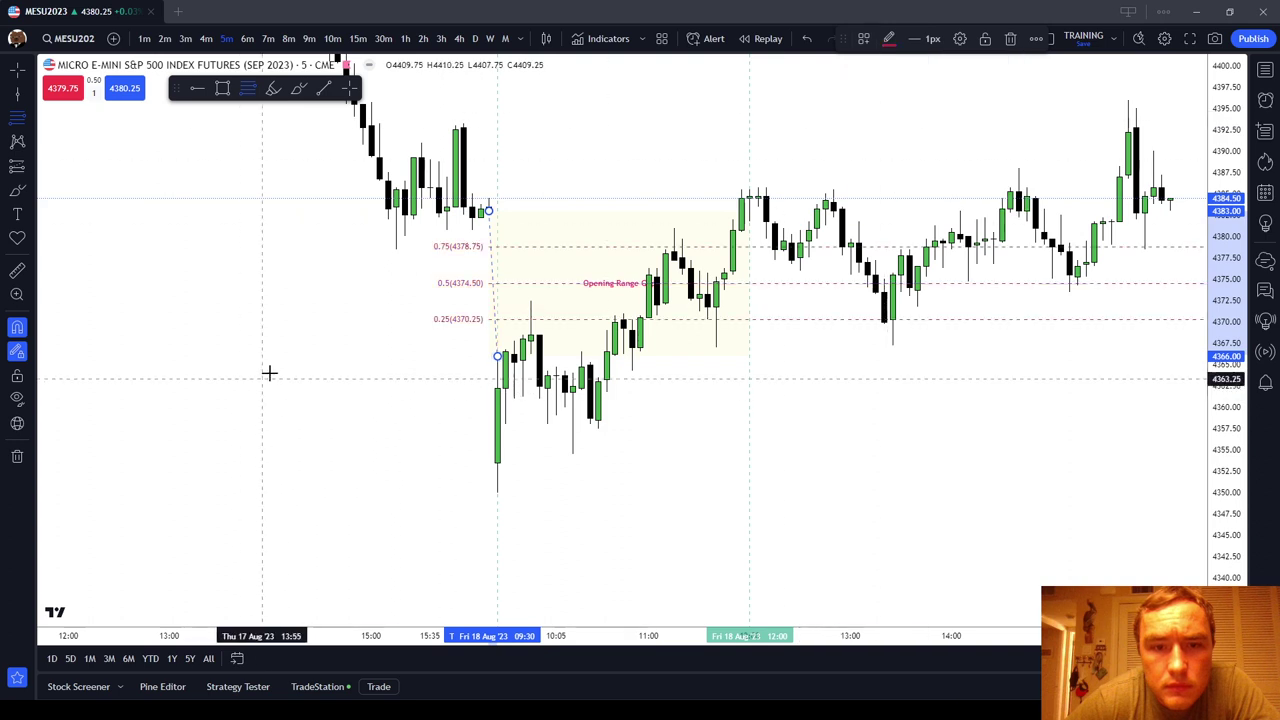
left_click(430, 320)
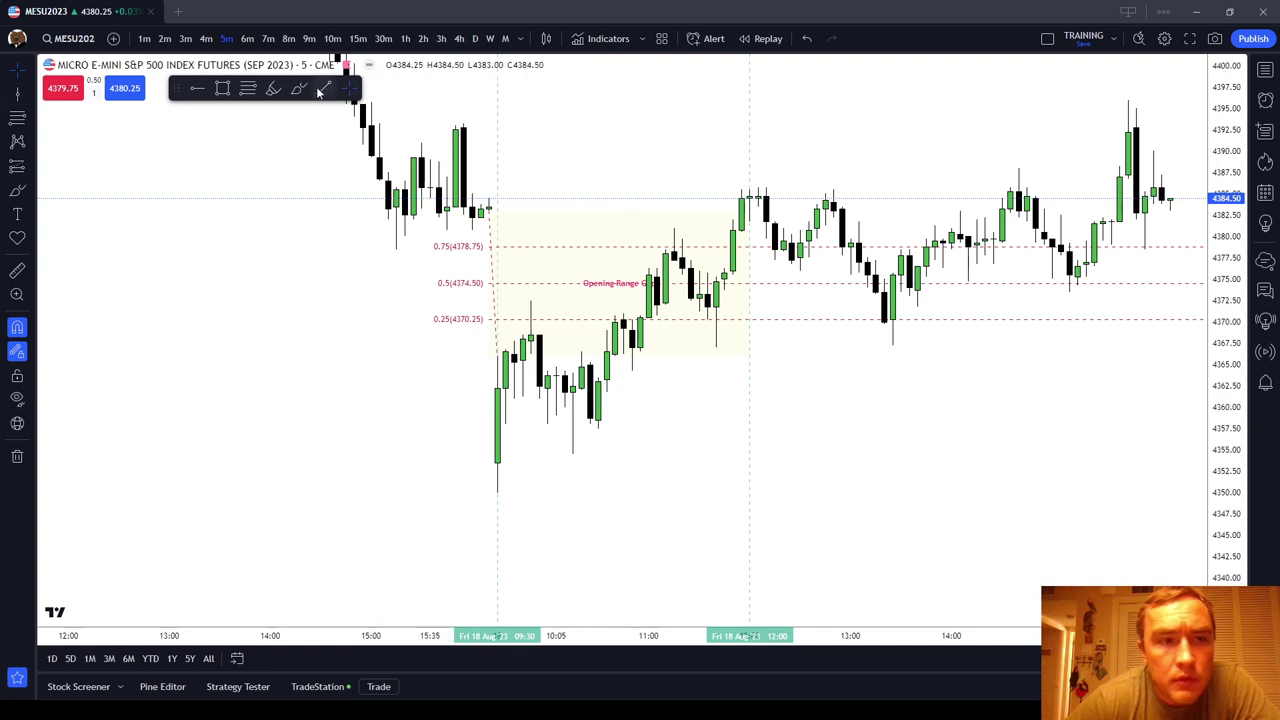
With magnet snapping off, draw horizontal trend lines at about 4359 from 10:05 to 10:40 and at 4368.00 from 10:40 to 11:50.
left_click(555, 417)
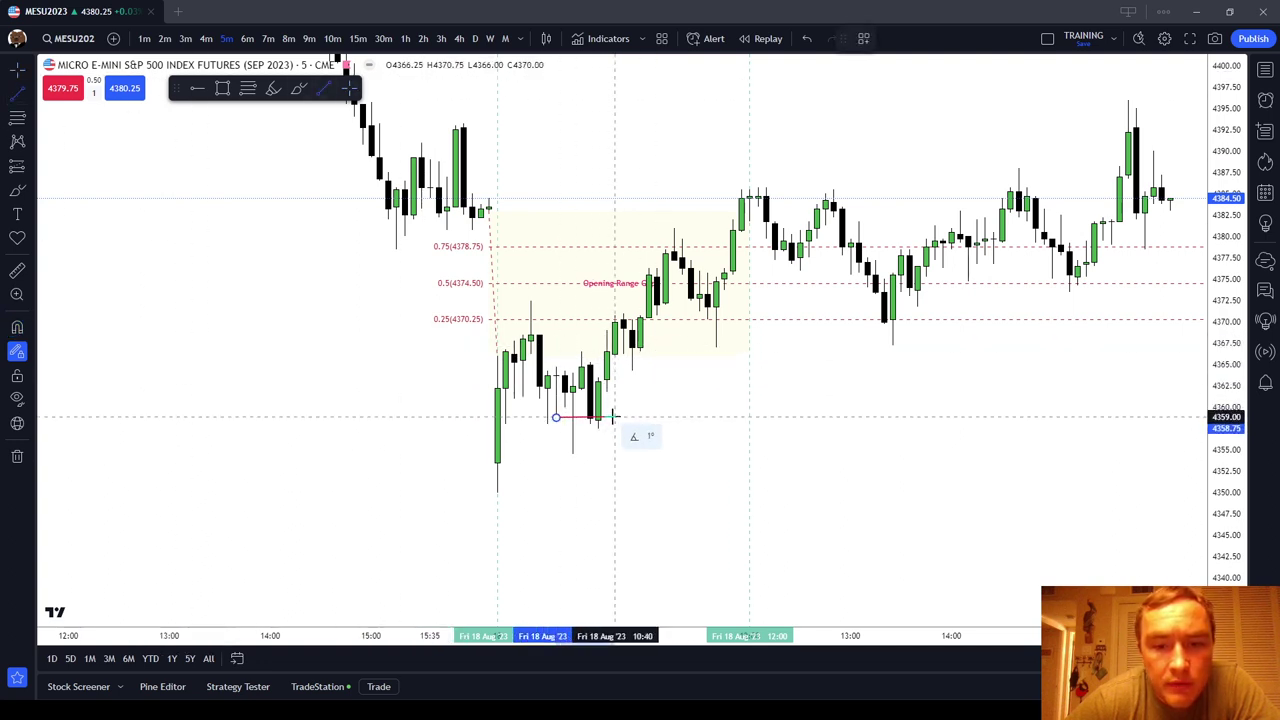
left_click(614, 417)
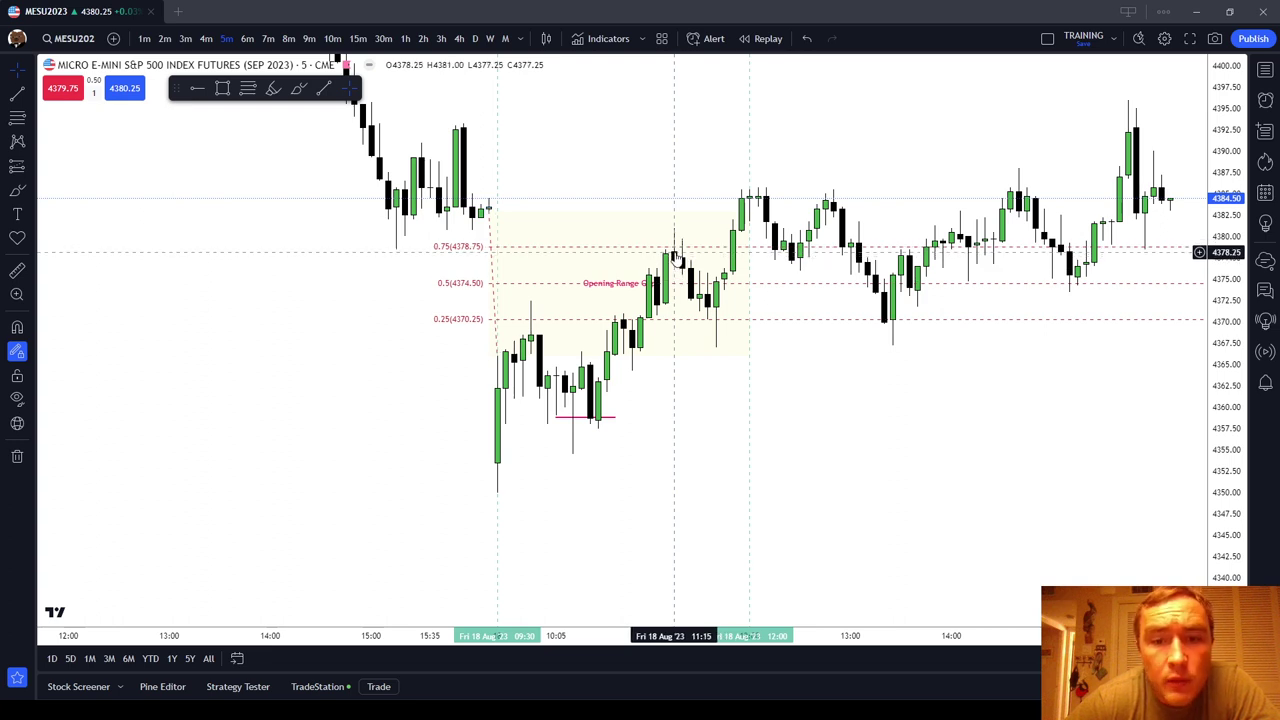
left_click(6, 116)
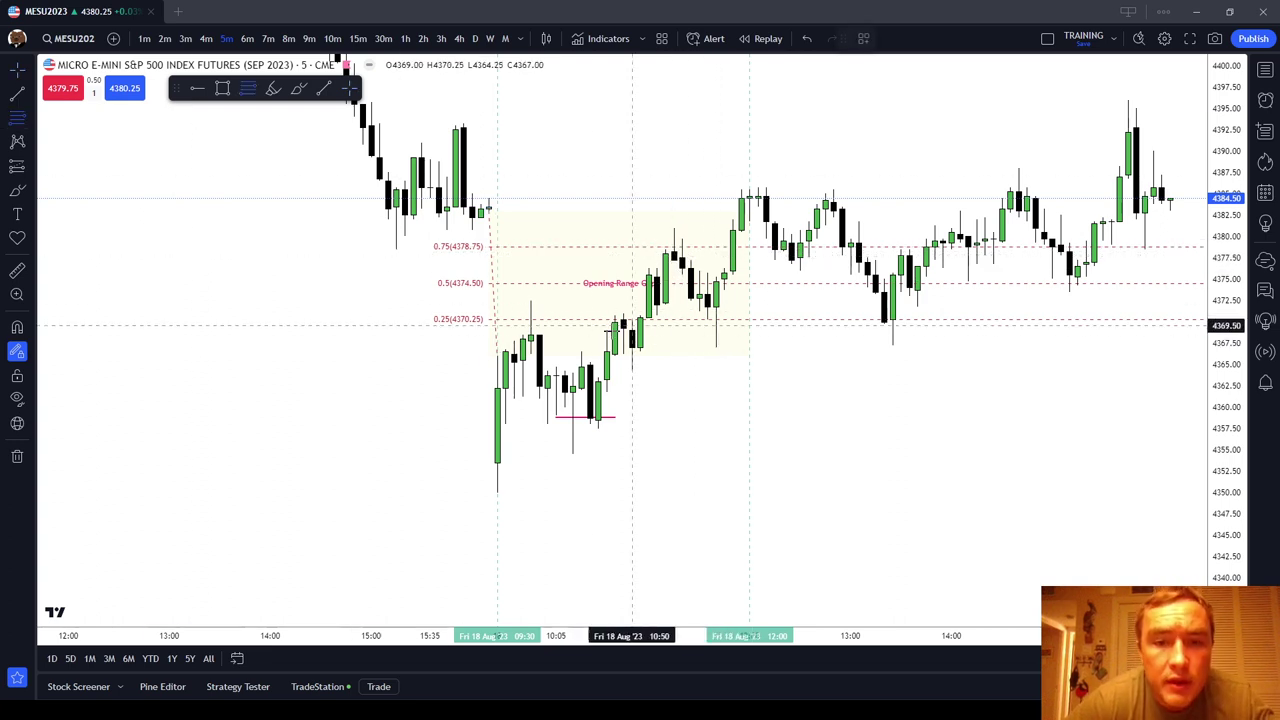
key("alt+t")
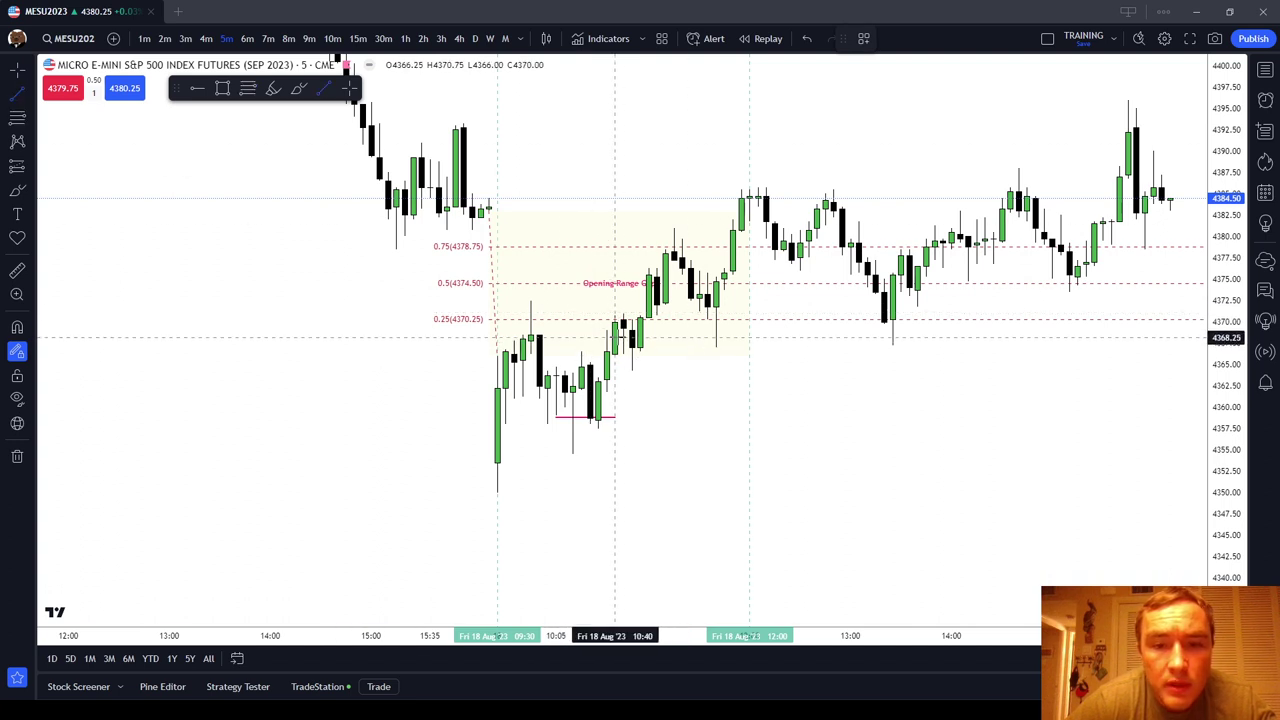
left_click(615, 340)
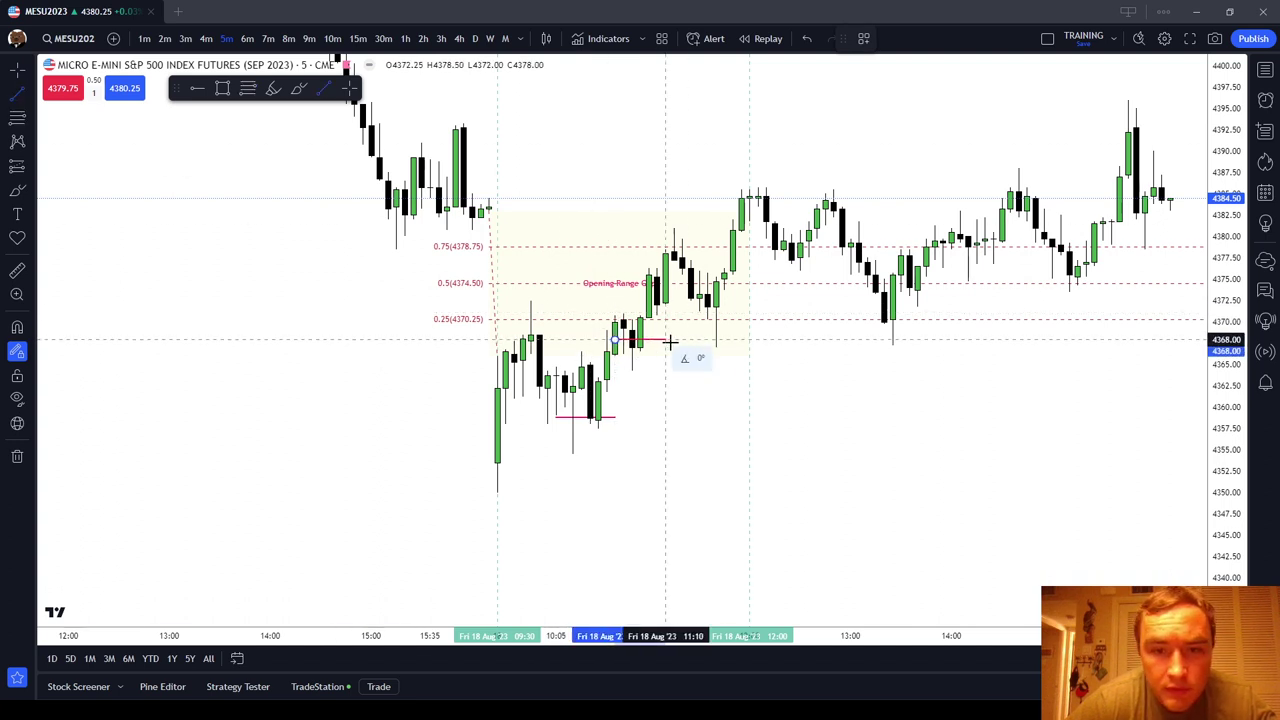
left_click(732, 340)
Apply the saved "+OB" template to the 4368.00 trend line and extend its later end to 12:05.
left_click(861, 41)
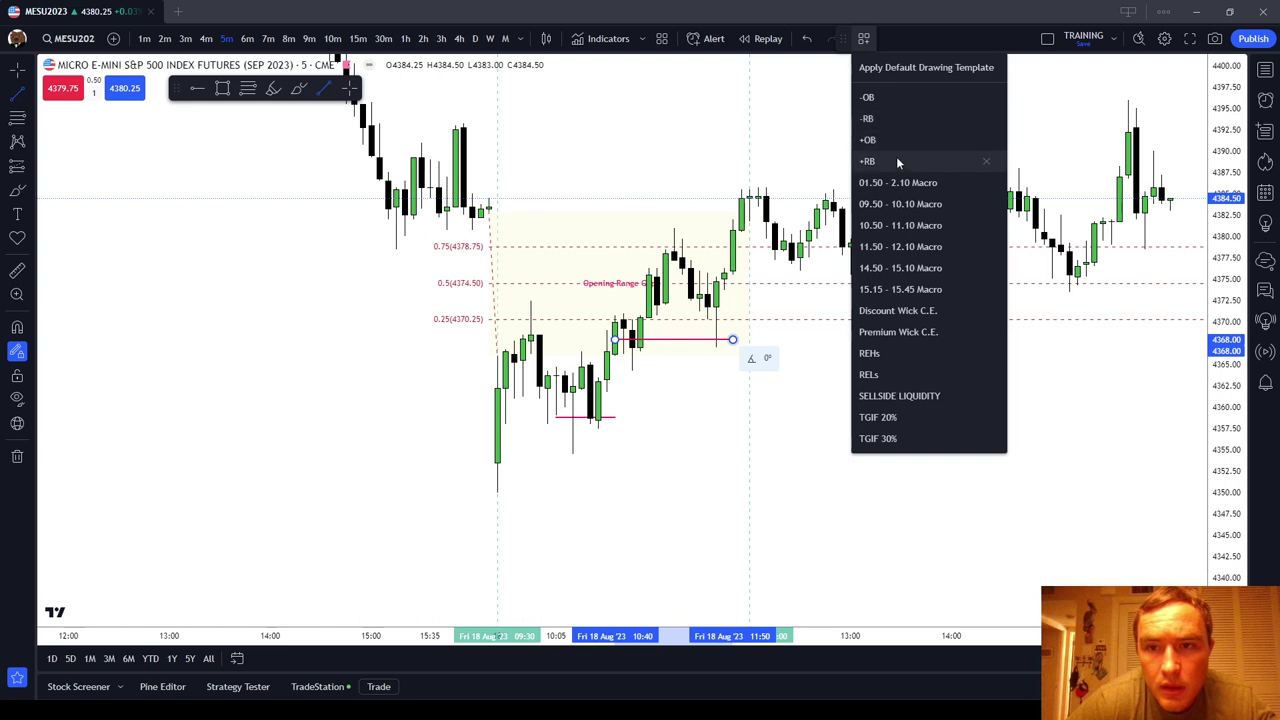
left_click(906, 137)
key("Escape")
left_click(951, 420)
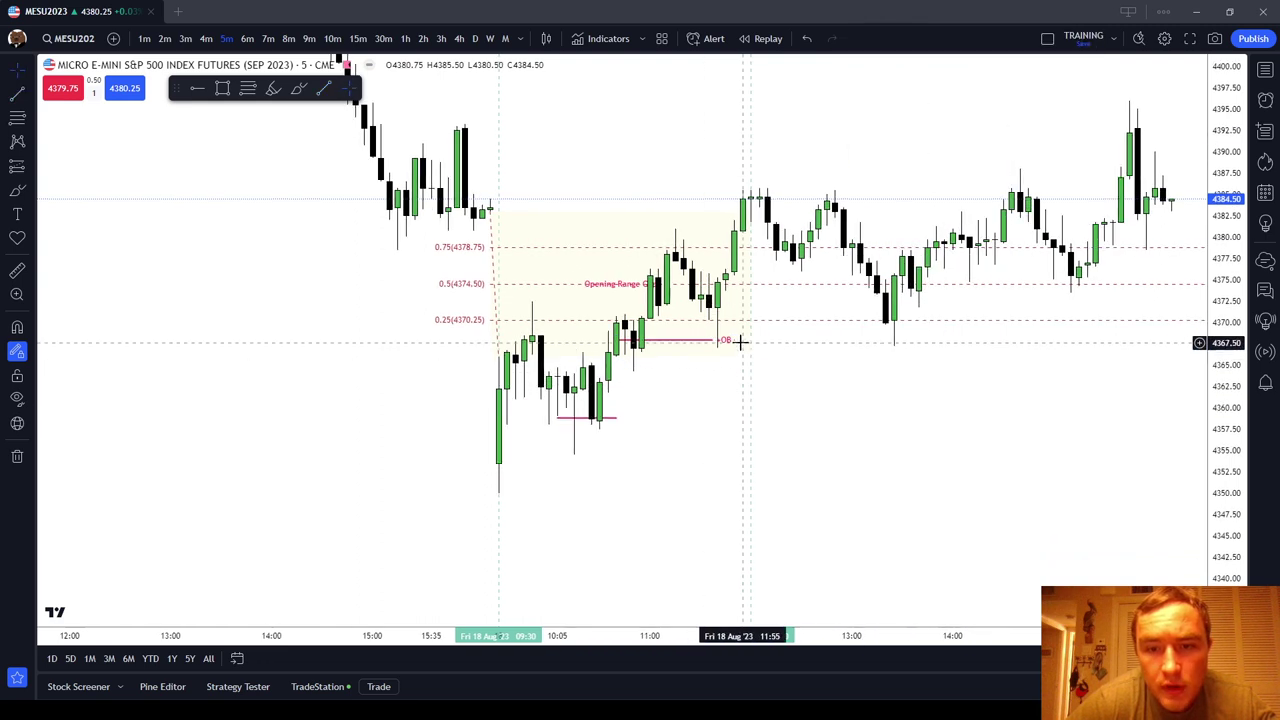
left_click(734, 340)
left_click_drag(735, 341, 759, 341)
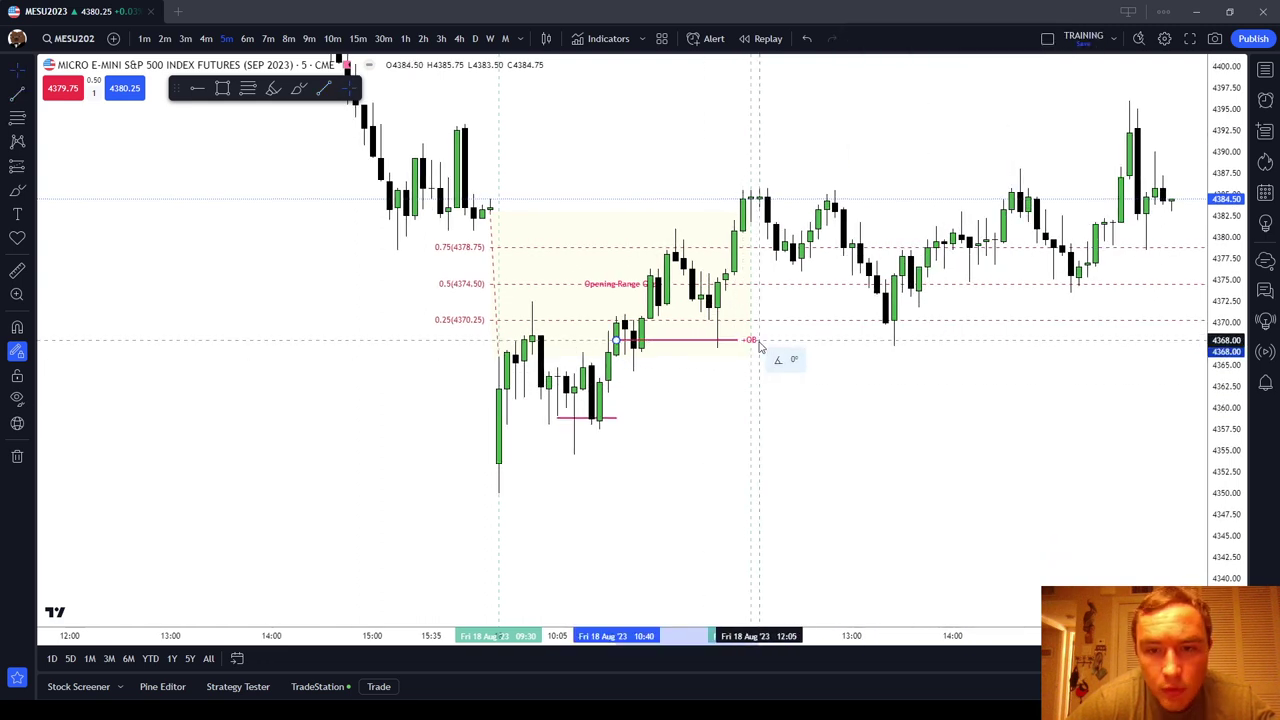
left_click(949, 383)
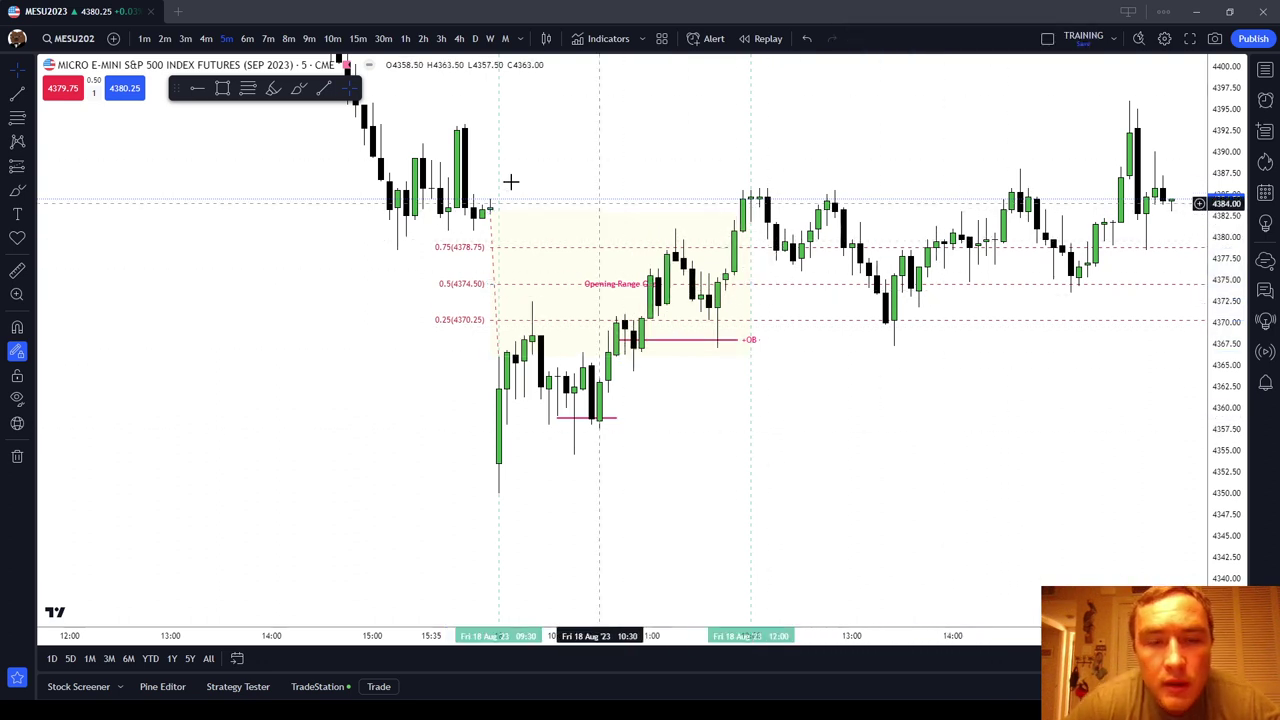
Circle with the Brush the swing high at about 11:15 and the previous session's closing candles at the gap's upper edge.
left_click(298, 88)
mouse_move(684, 227)
left_mouse_down()
mouse_move(654, 229)
mouse_move(682, 226)
left_mouse_up()
left_click_drag(485, 205, 471, 209)
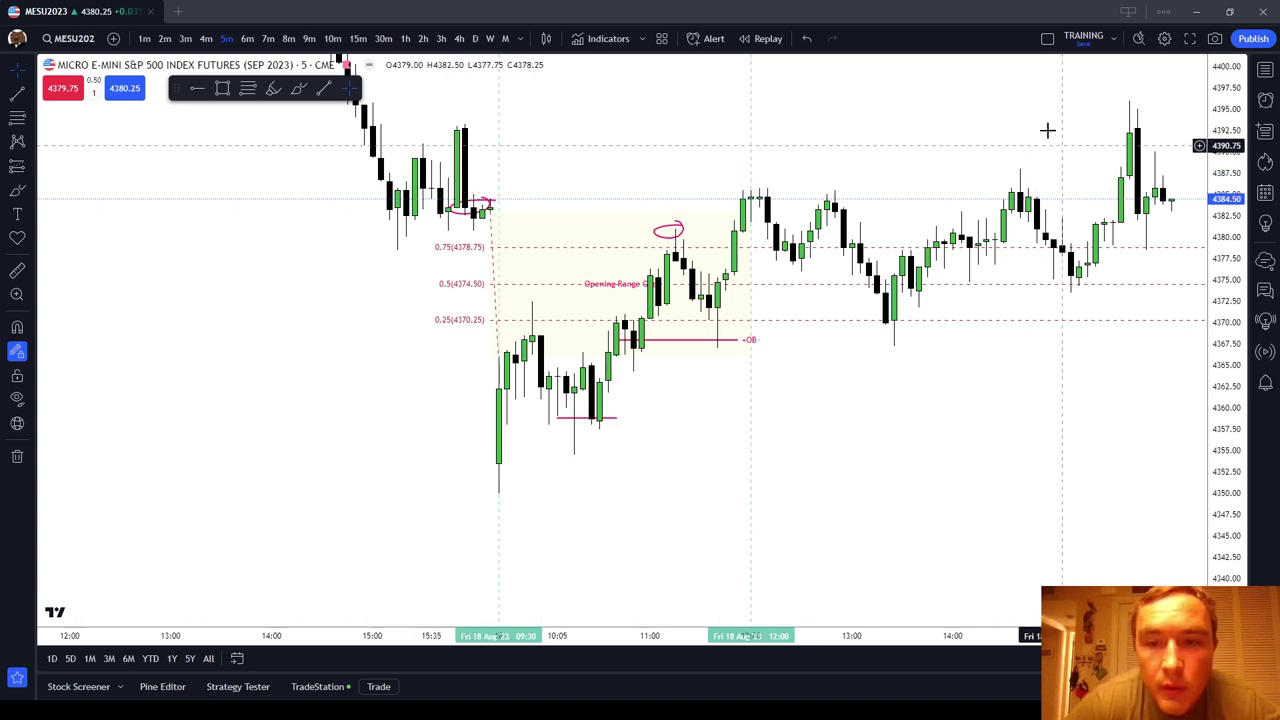
left_click_drag(1046, 129, 857, 169)
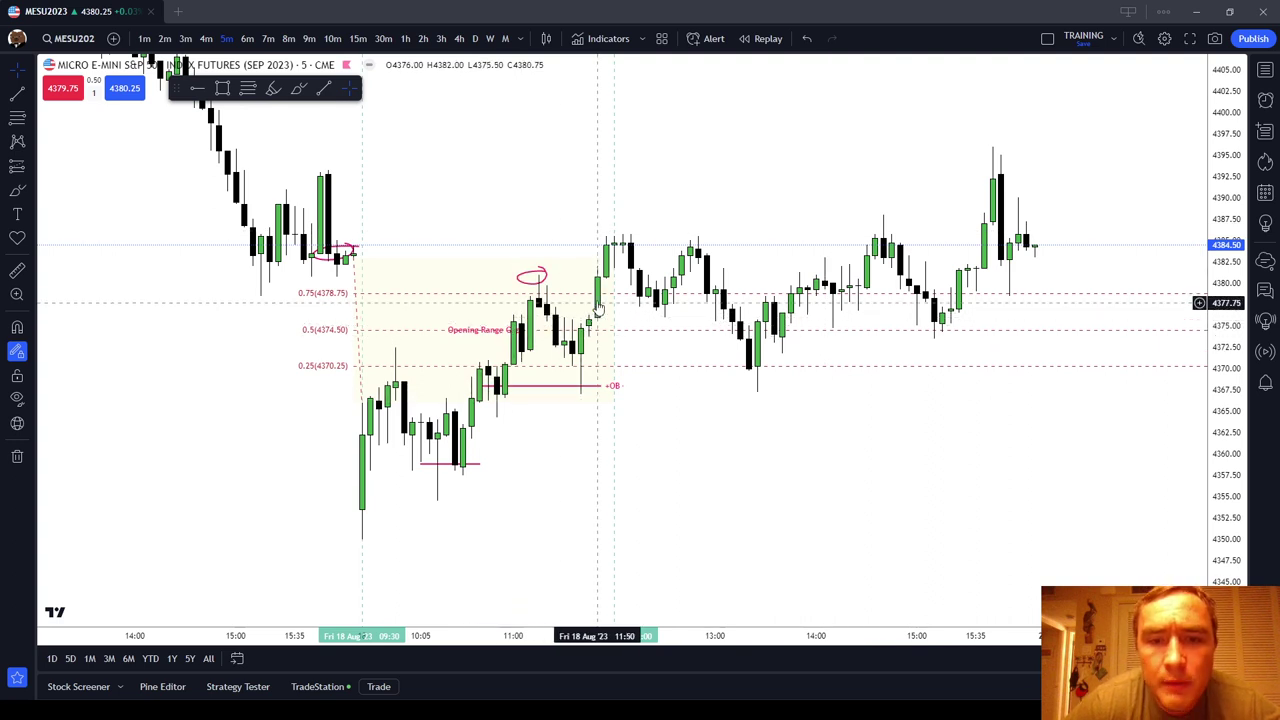
left_click(364, 142)
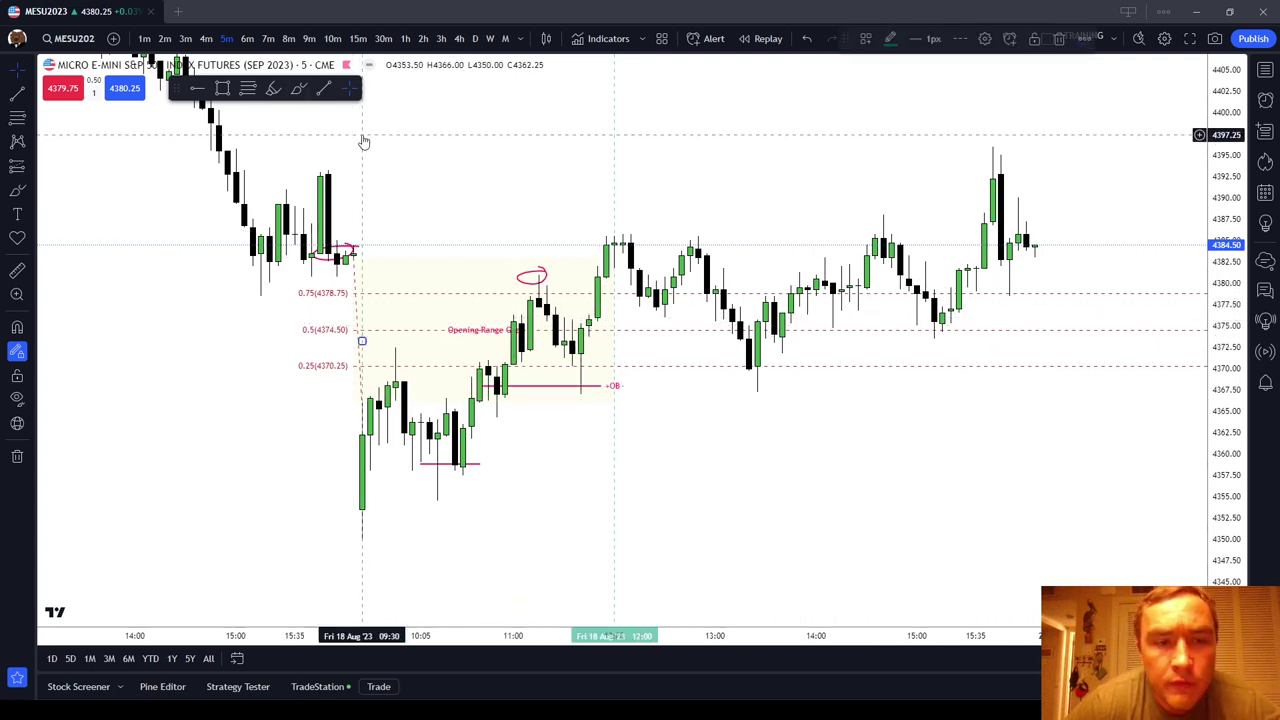
left_click(390, 539)
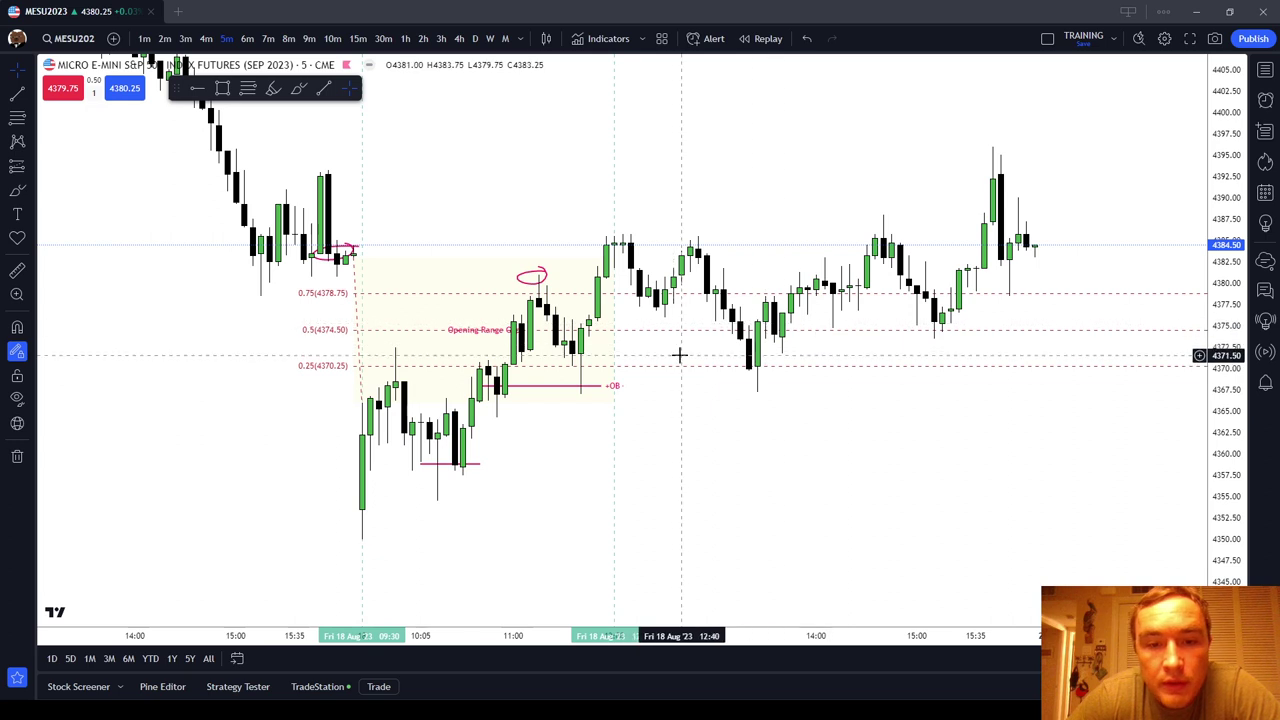
Delete the Fib Retracement with the quarter levels from the opening range gap.
left_click(451, 330)
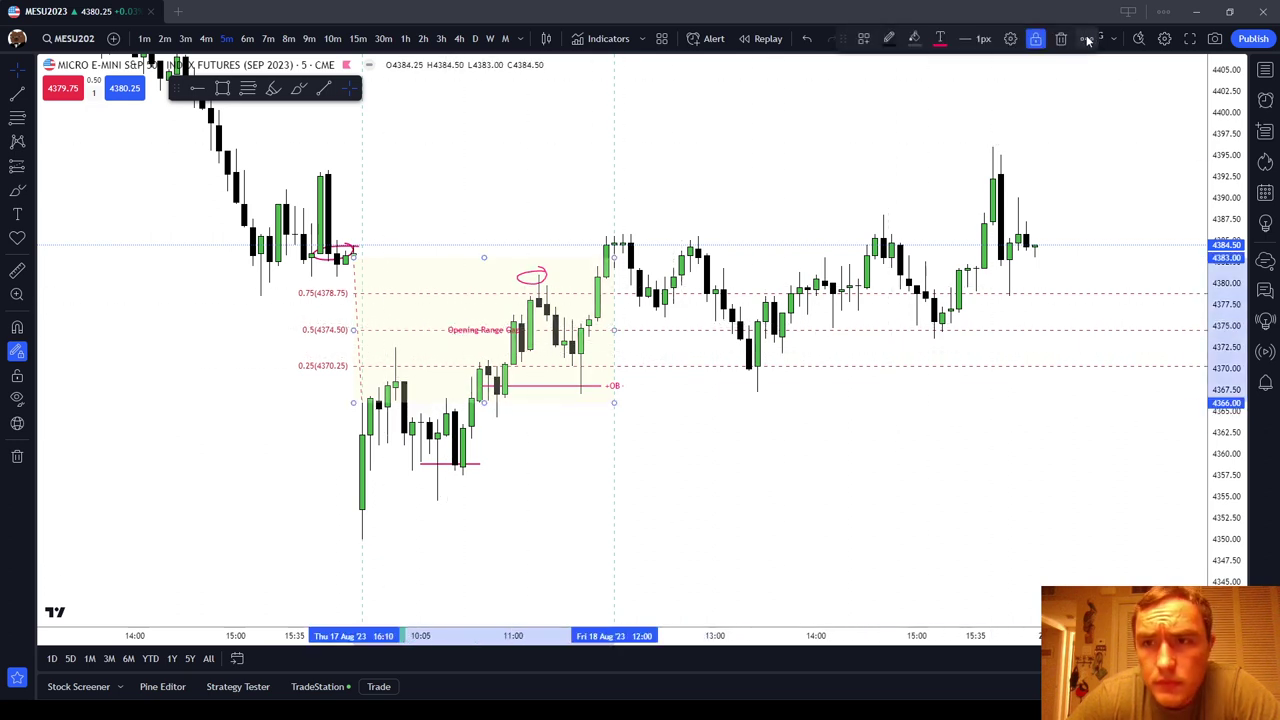
left_click(692, 148)
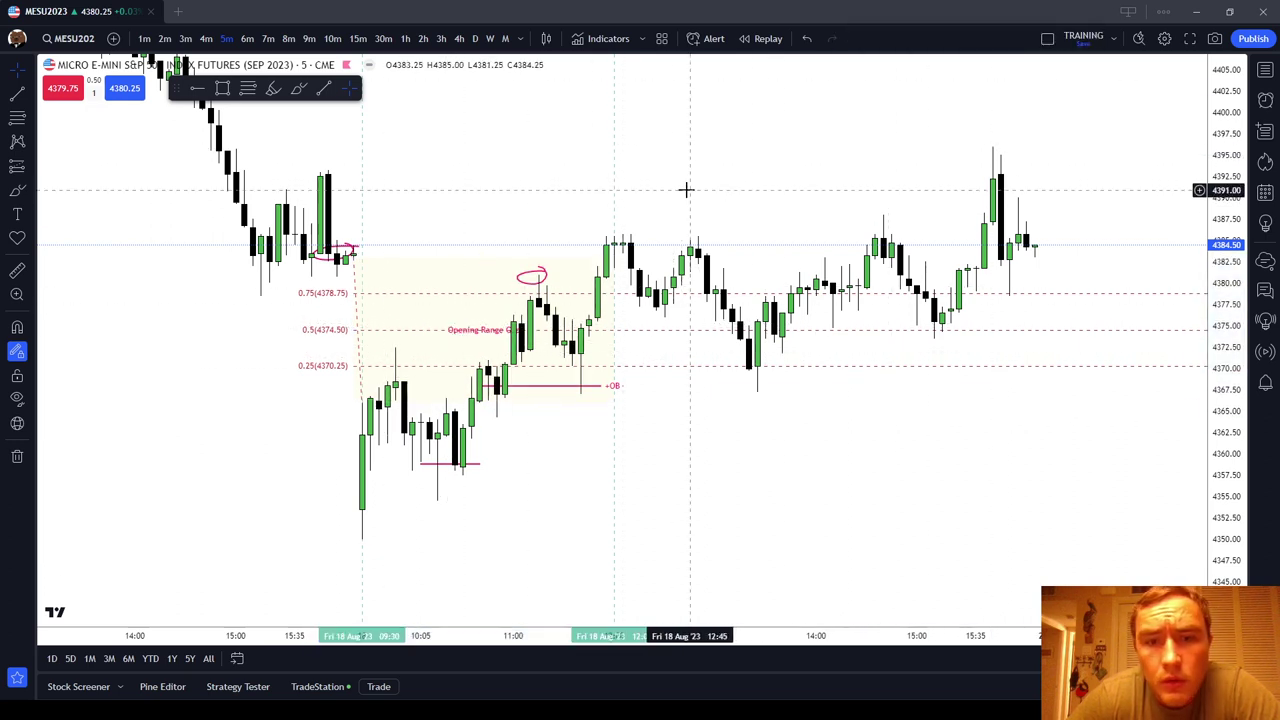
left_click(460, 335)
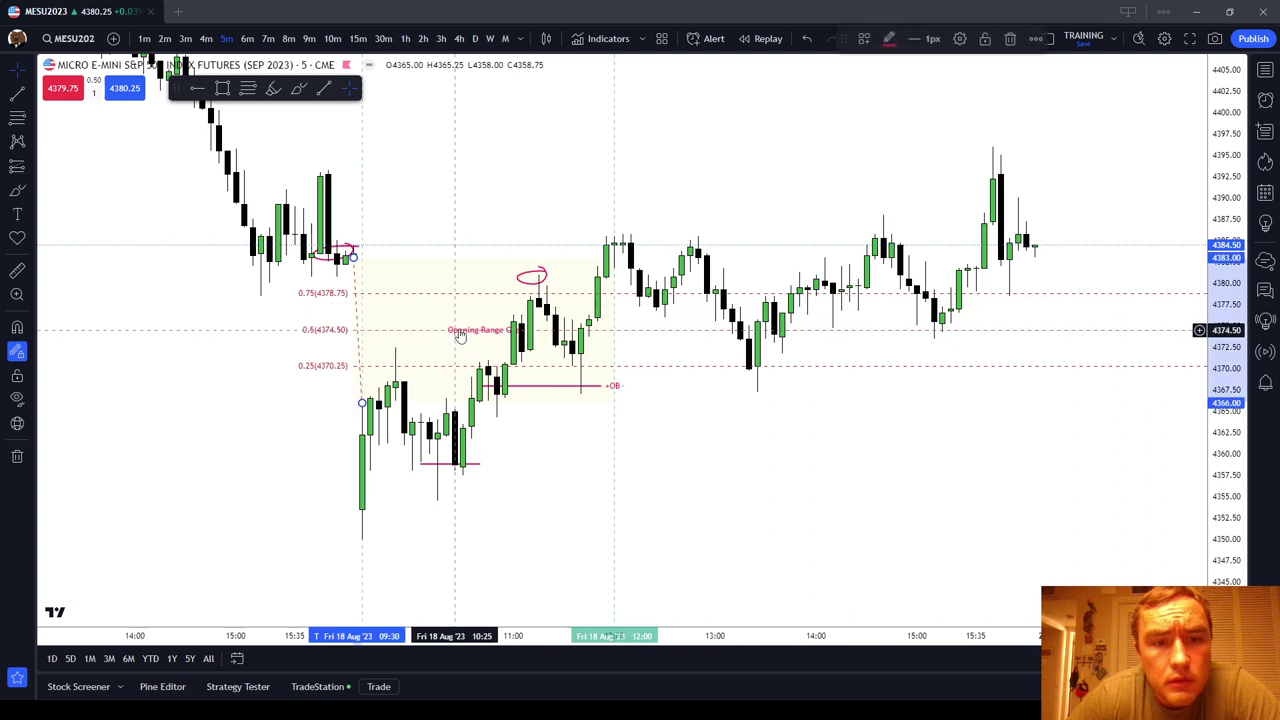
left_click(1012, 39)
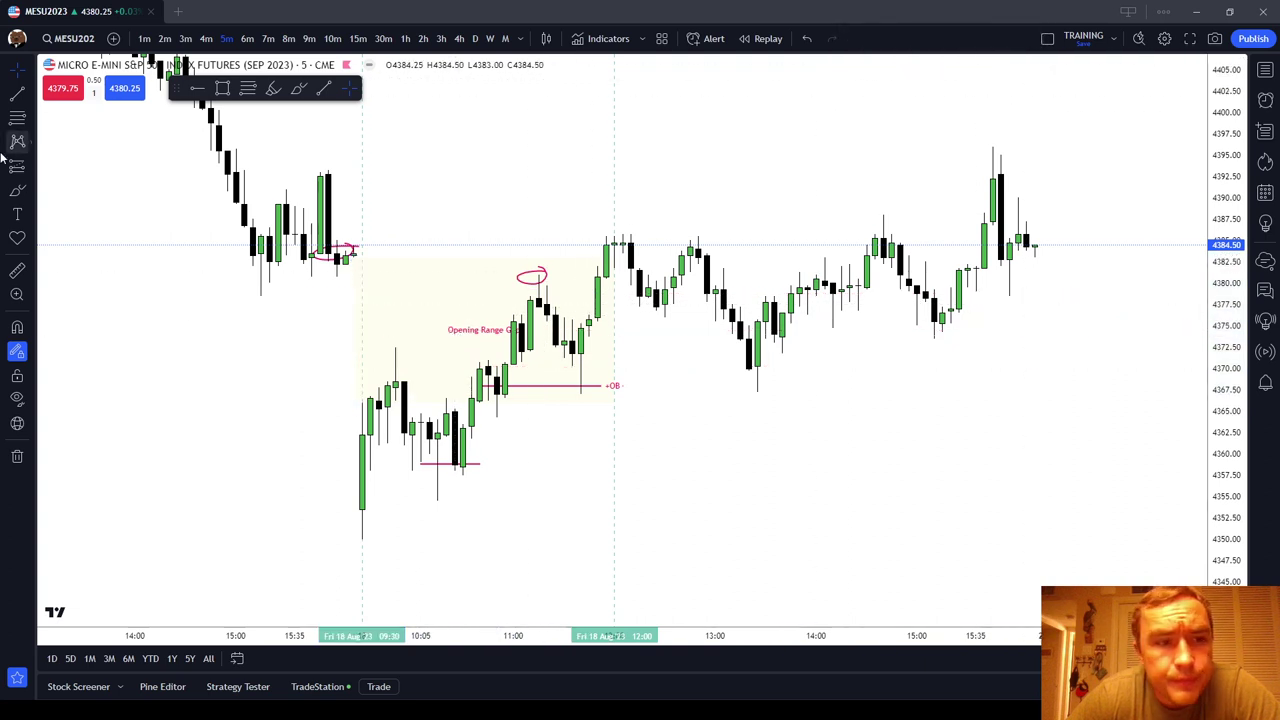
With magnet snapping on, draw a rectangle from 4380.50 to 4376.25 between 11:45 and 12:50 and apply the saved "FVG" template.
left_click(223, 89)
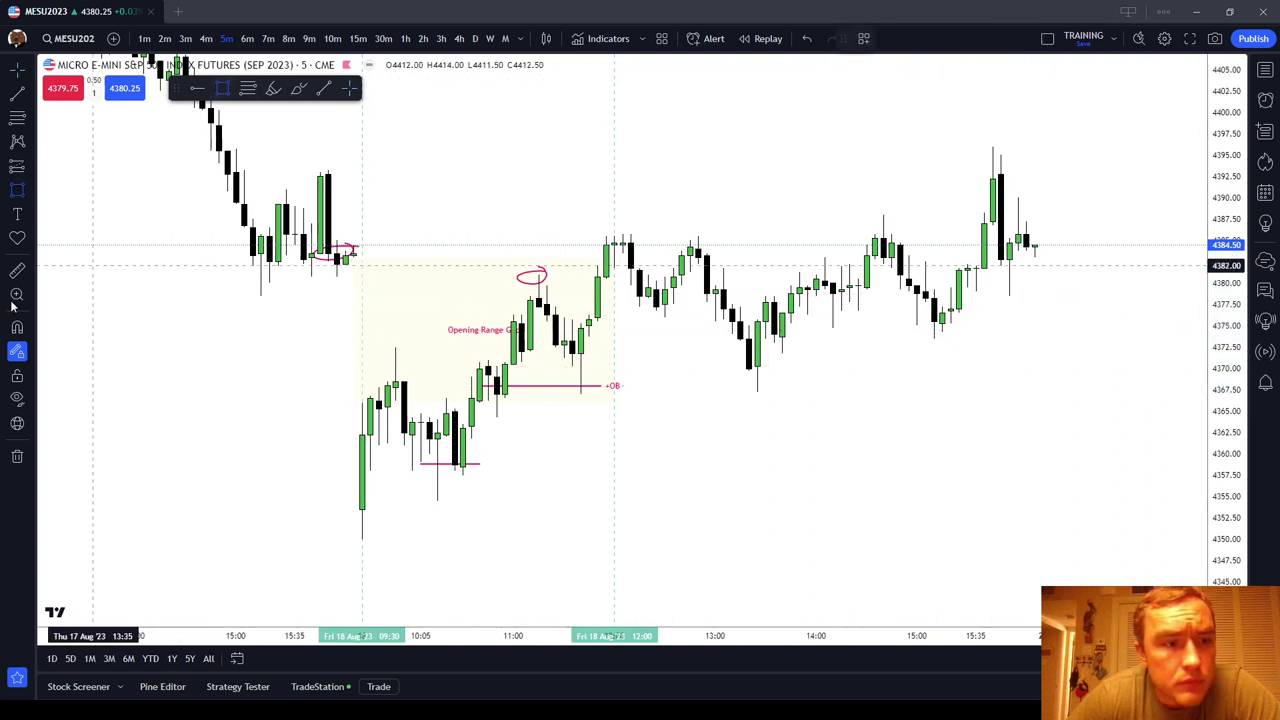
left_click(589, 302)
left_click(673, 281)
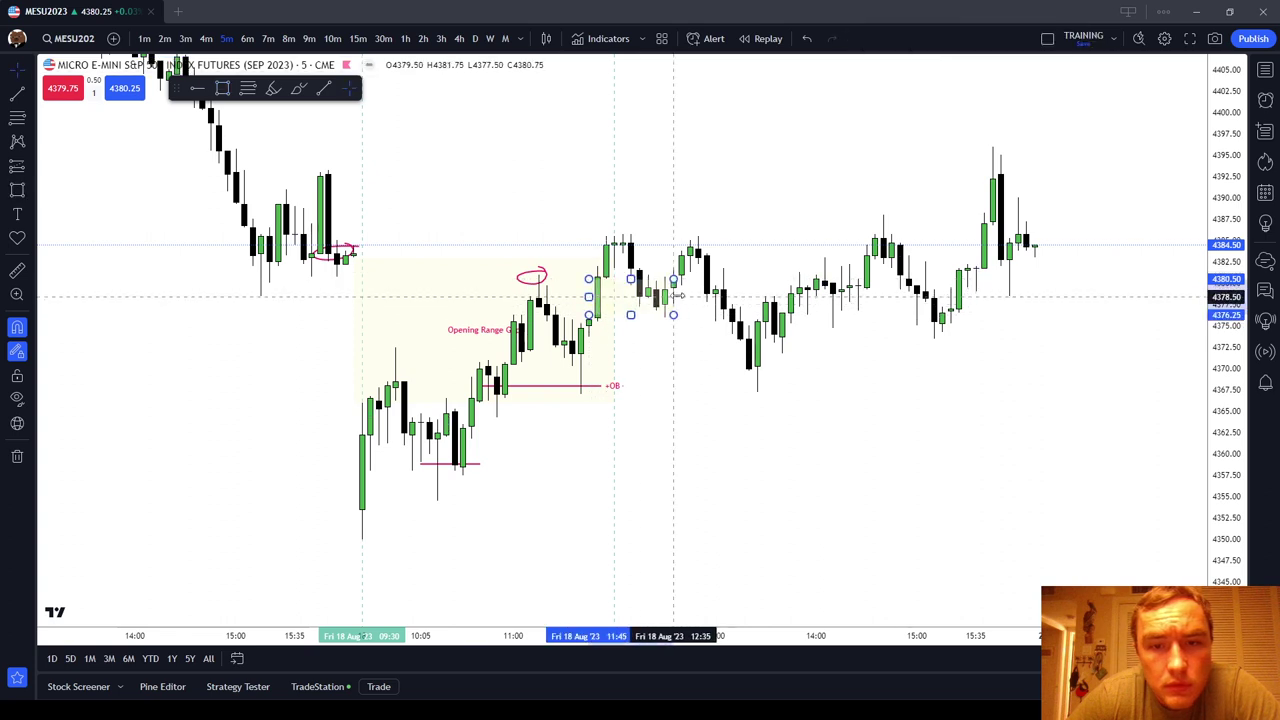
left_click_drag(673, 297, 698, 297)
left_click(870, 40)
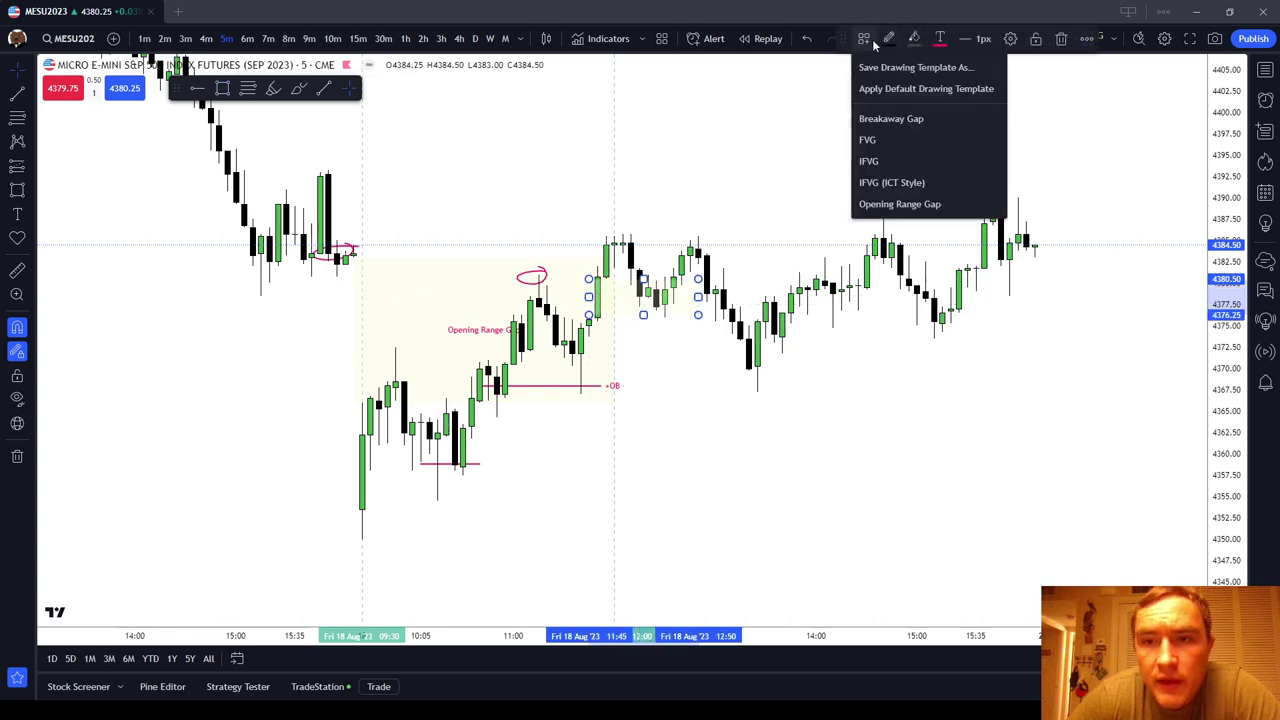
left_click(868, 140)
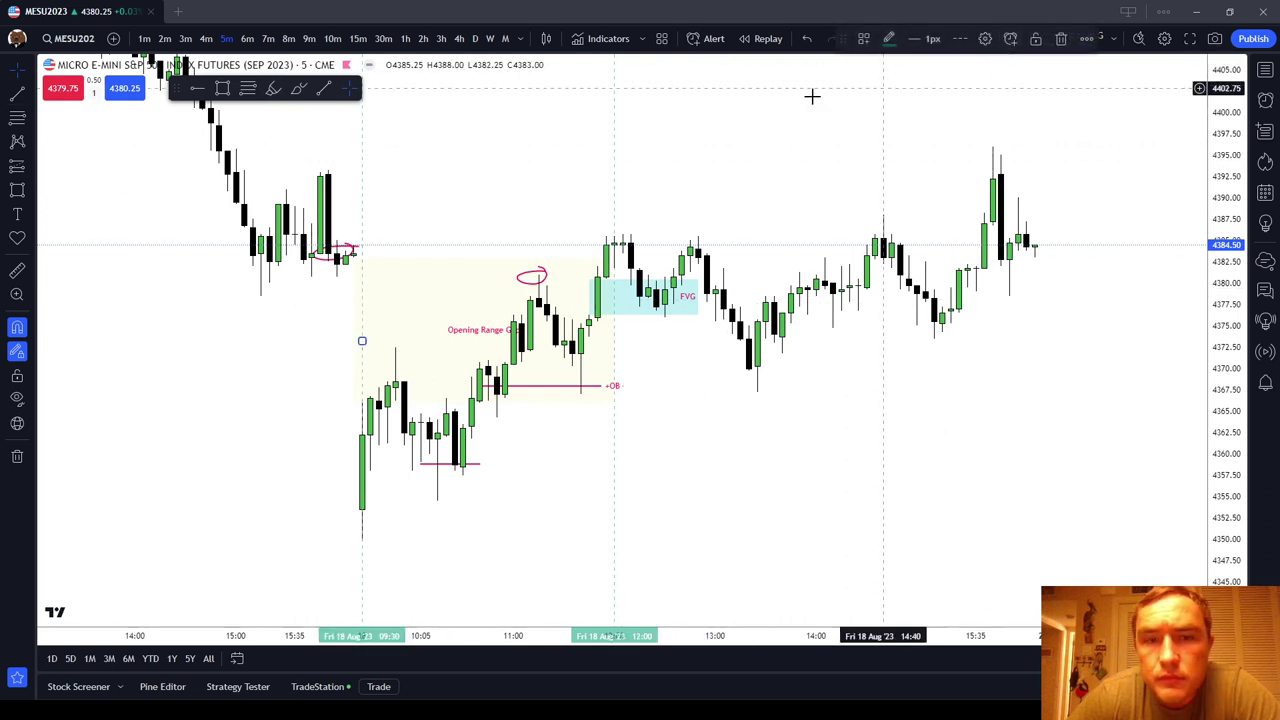
Move the 09:30 vertical line to 13:30.
left_click(364, 157)
left_click_drag(365, 157, 763, 163)
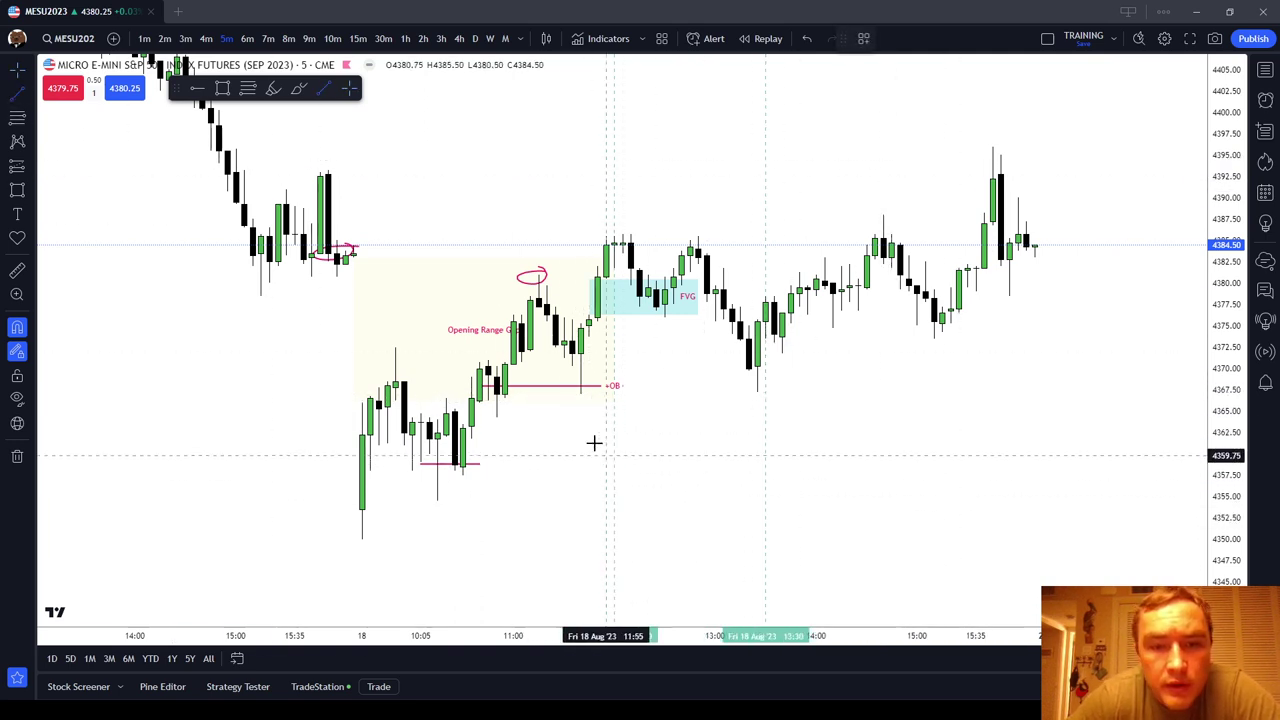
left_click(580, 393)
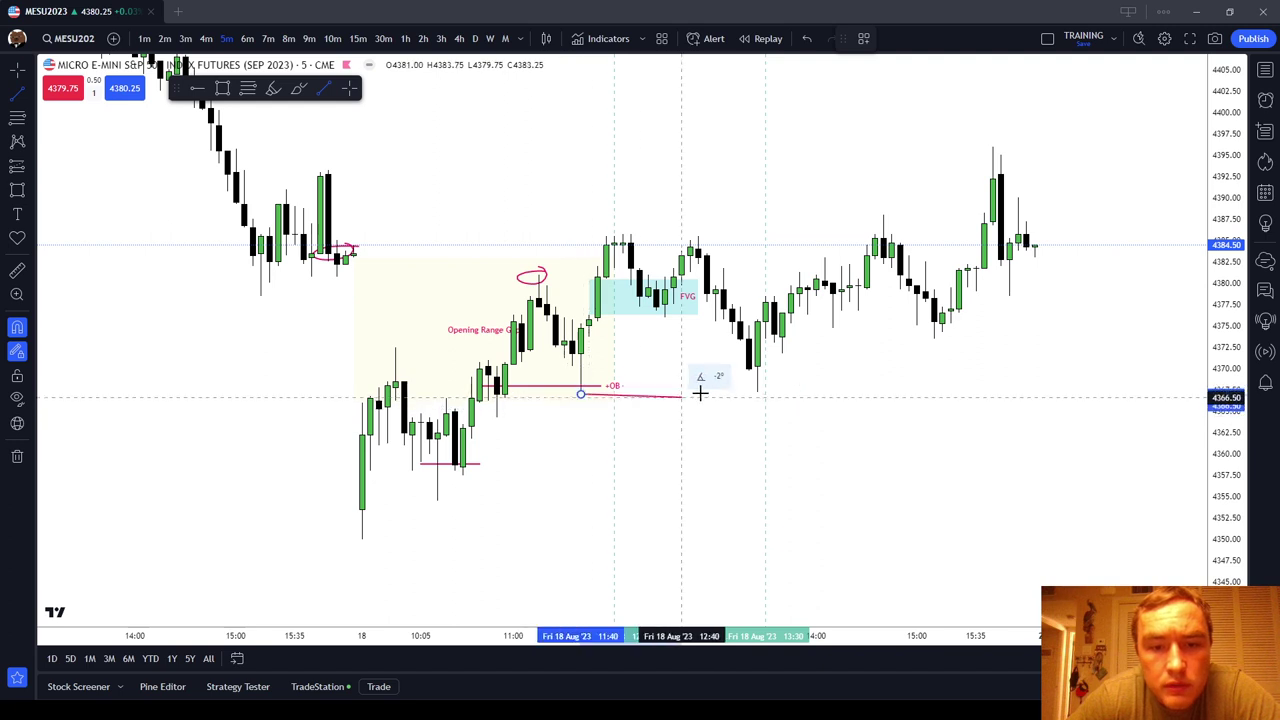
left_click(797, 393)
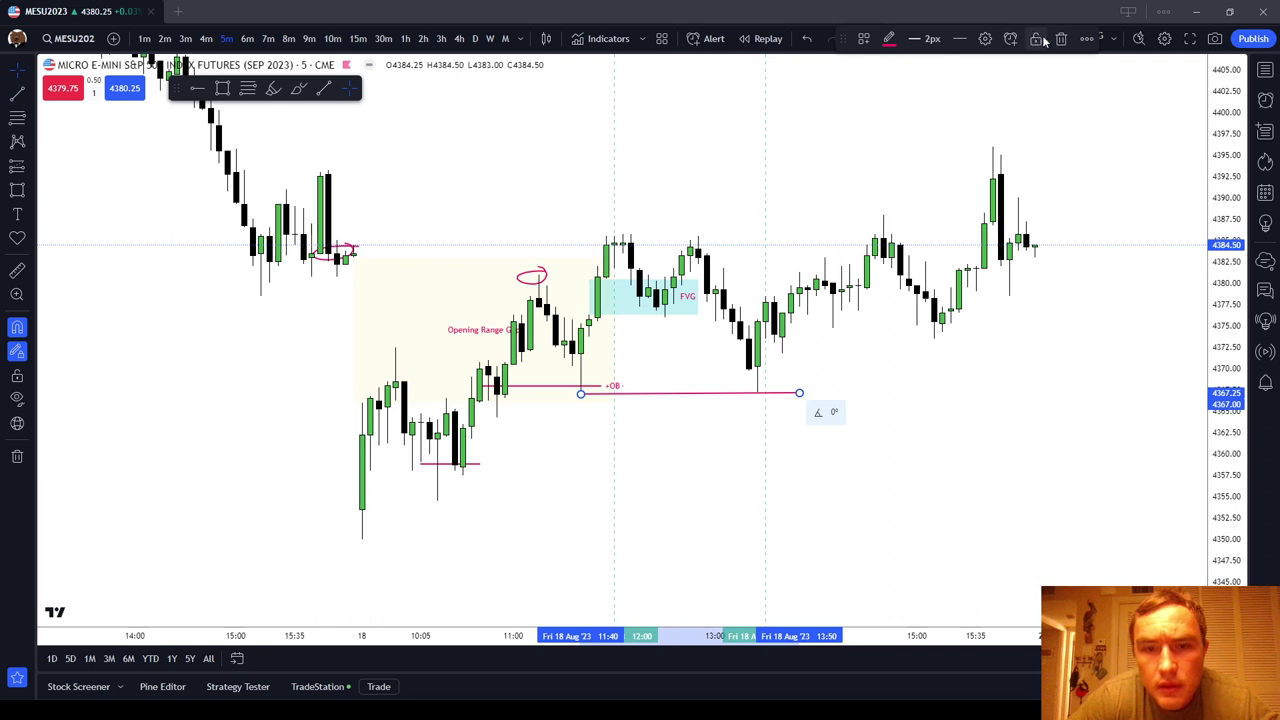
left_click(1061, 39)
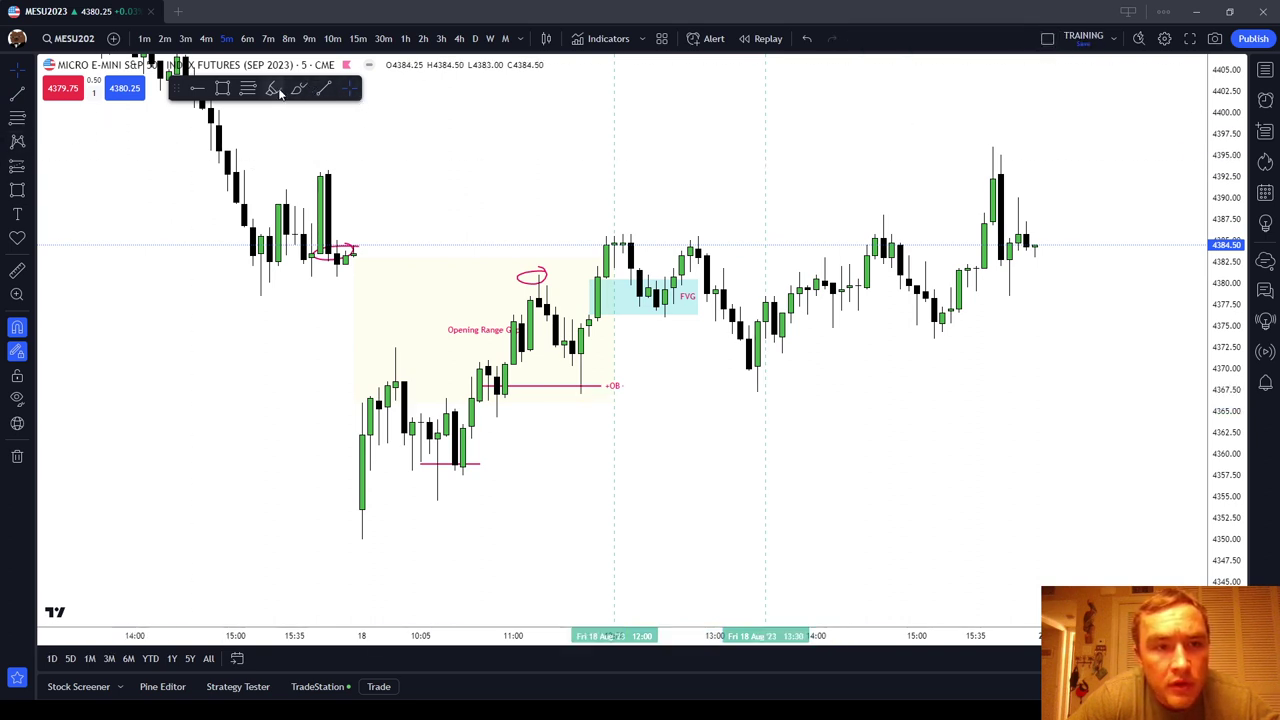
With magnet snapping off, highlight the low of the 11:40 candle and extend the +OB line to the 13:30 vertical line.
left_click(17, 352)
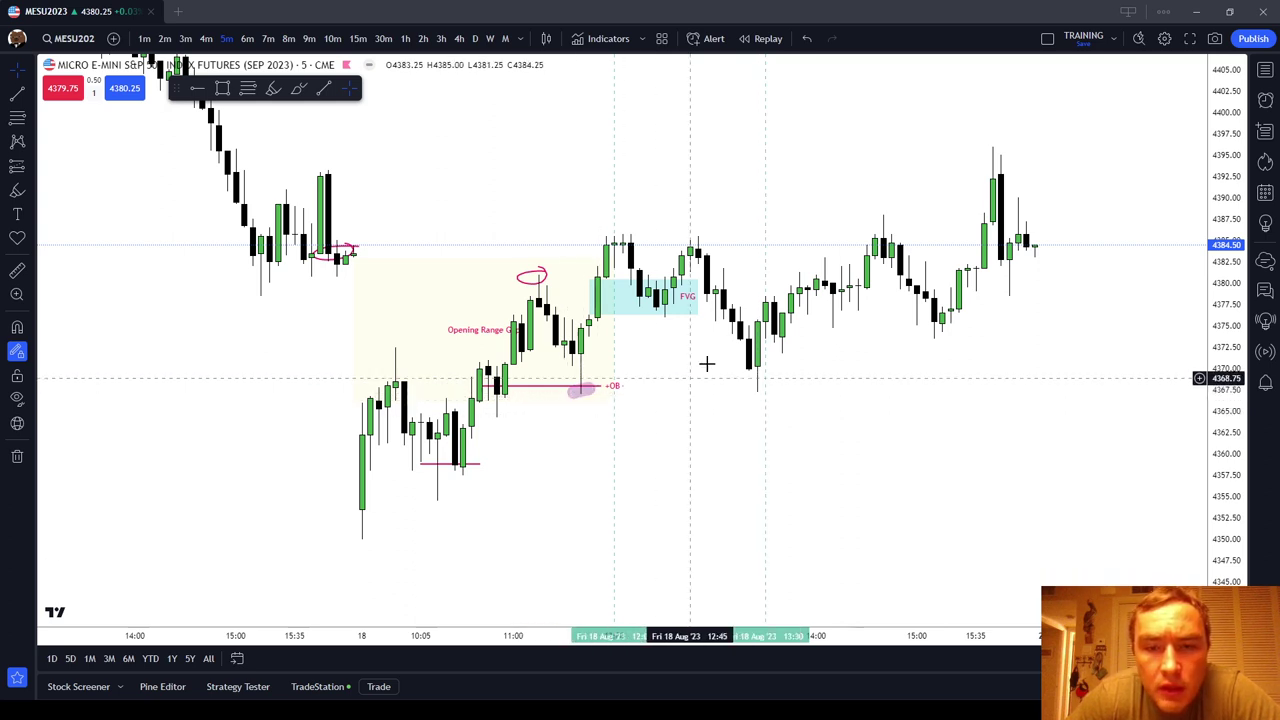
left_click(620, 387)
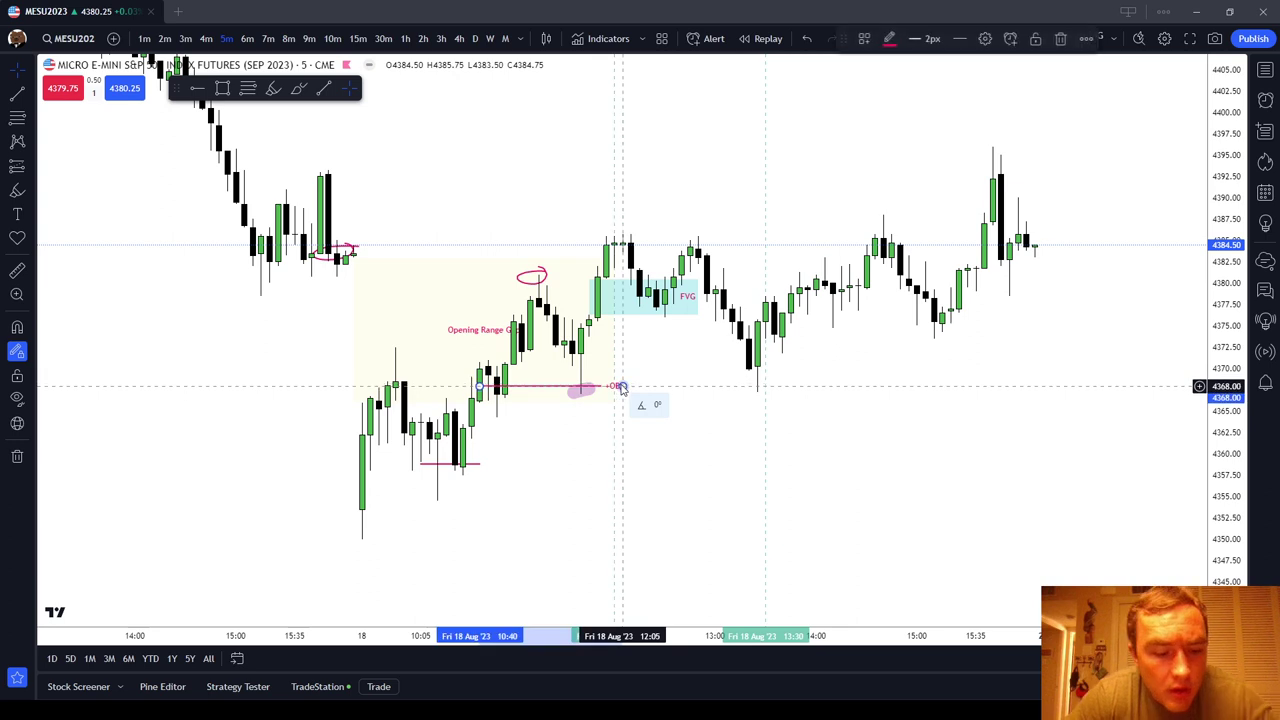
left_click_drag(620, 387, 757, 386)
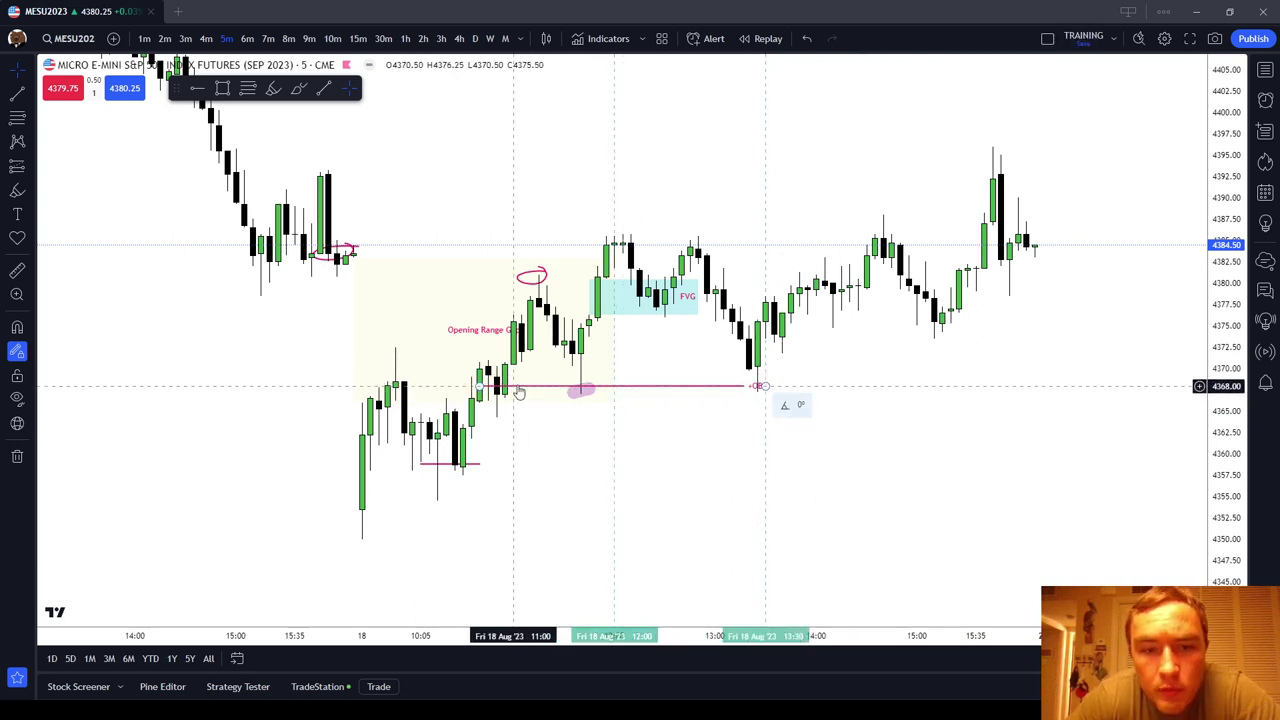
With magnet snapping on, draw a horizontal trend line at 4385.75 from the 12:05 high towards the next swing high and apply the "REHs" template.
left_click_drag(842, 392, 788, 417)
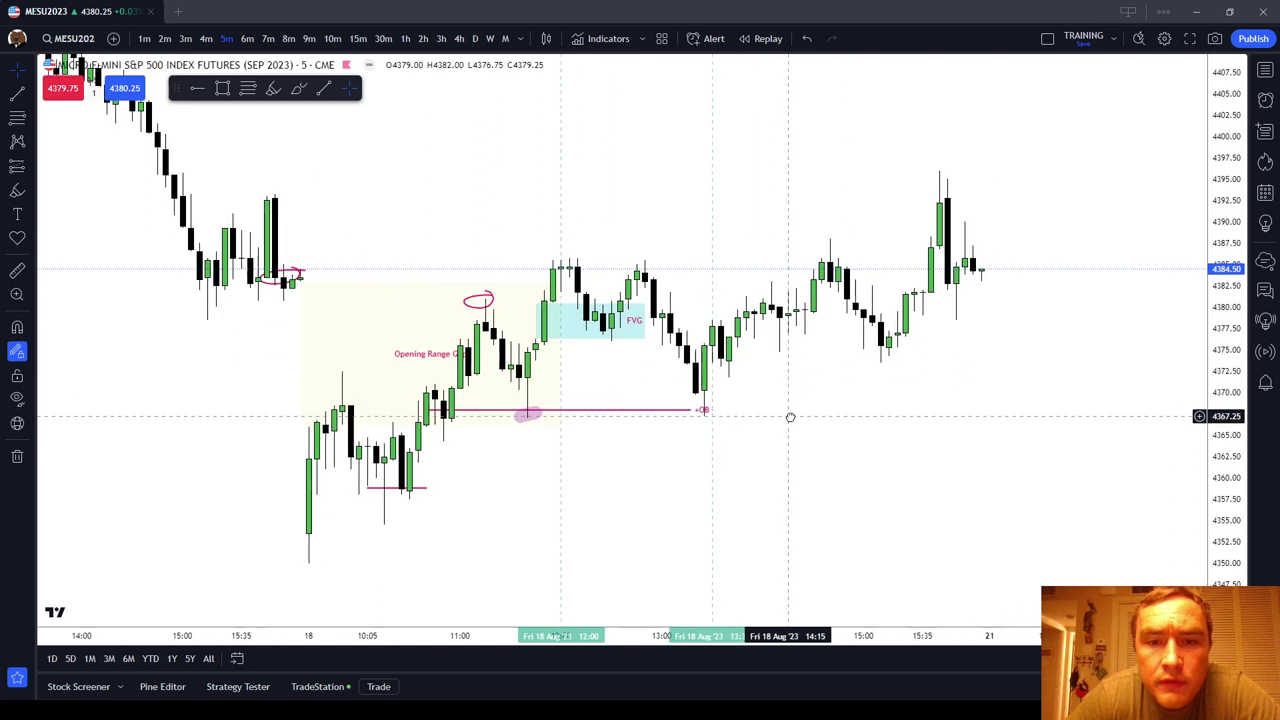
left_click(16, 96)
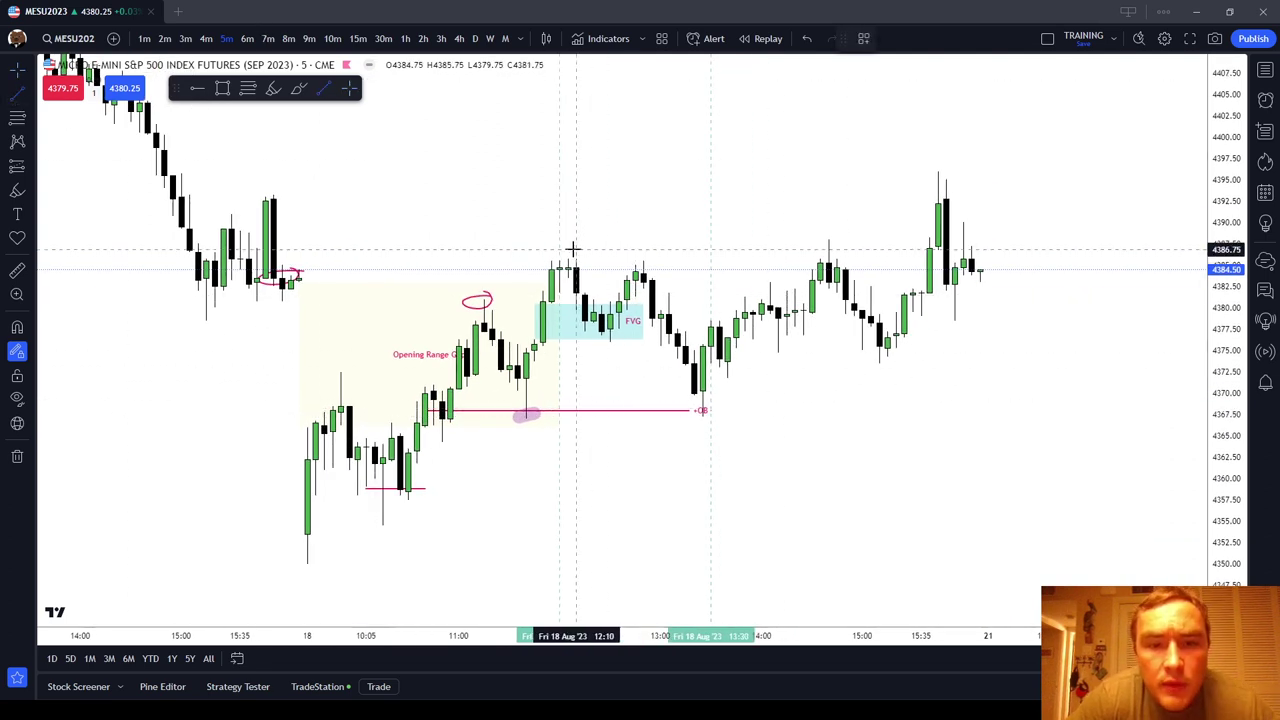
left_click(17, 328)
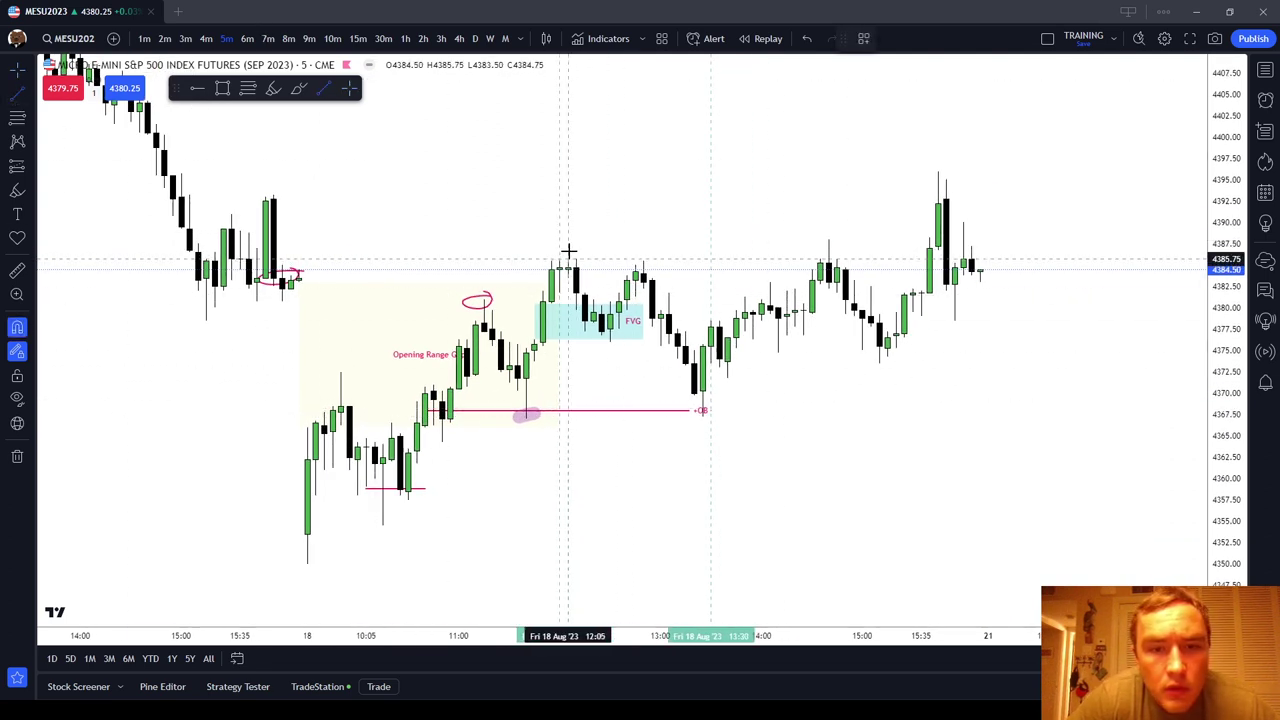
mouse_move(568, 259)
left_mouse_down()
mouse_move(820, 260)
mouse_move(803, 259)
left_mouse_up()
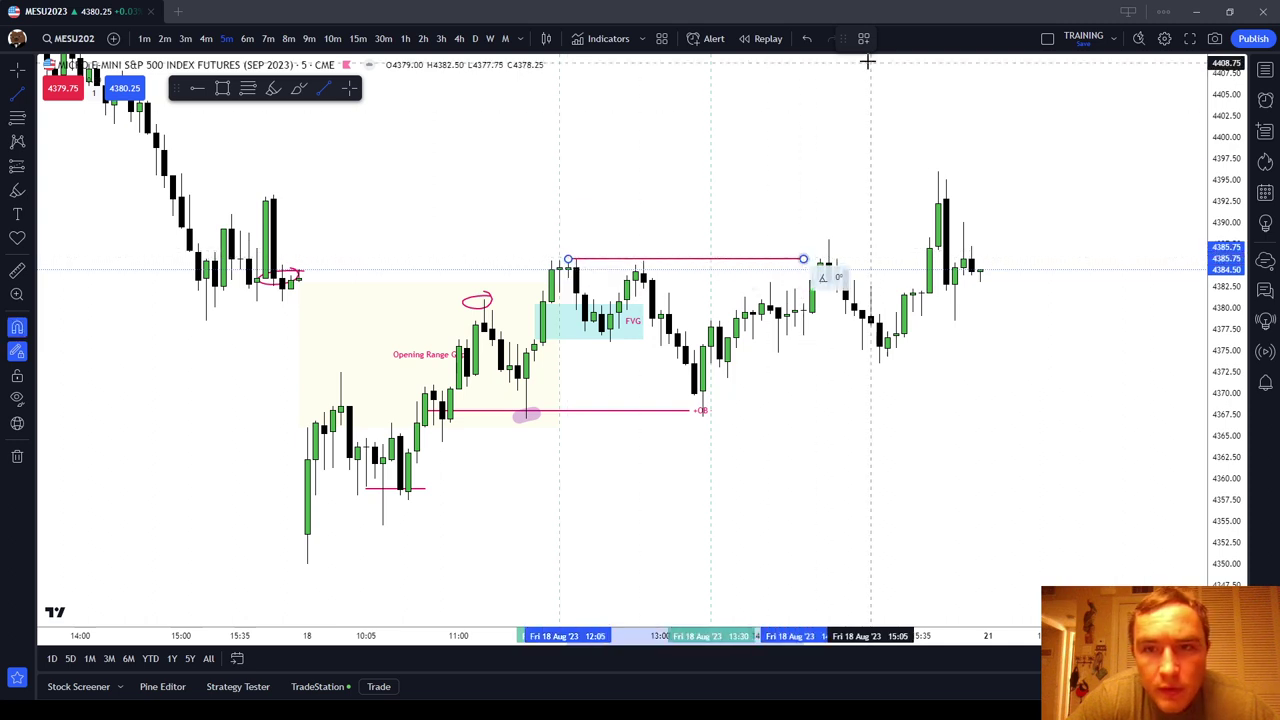
left_click(864, 38)
left_click(905, 353)
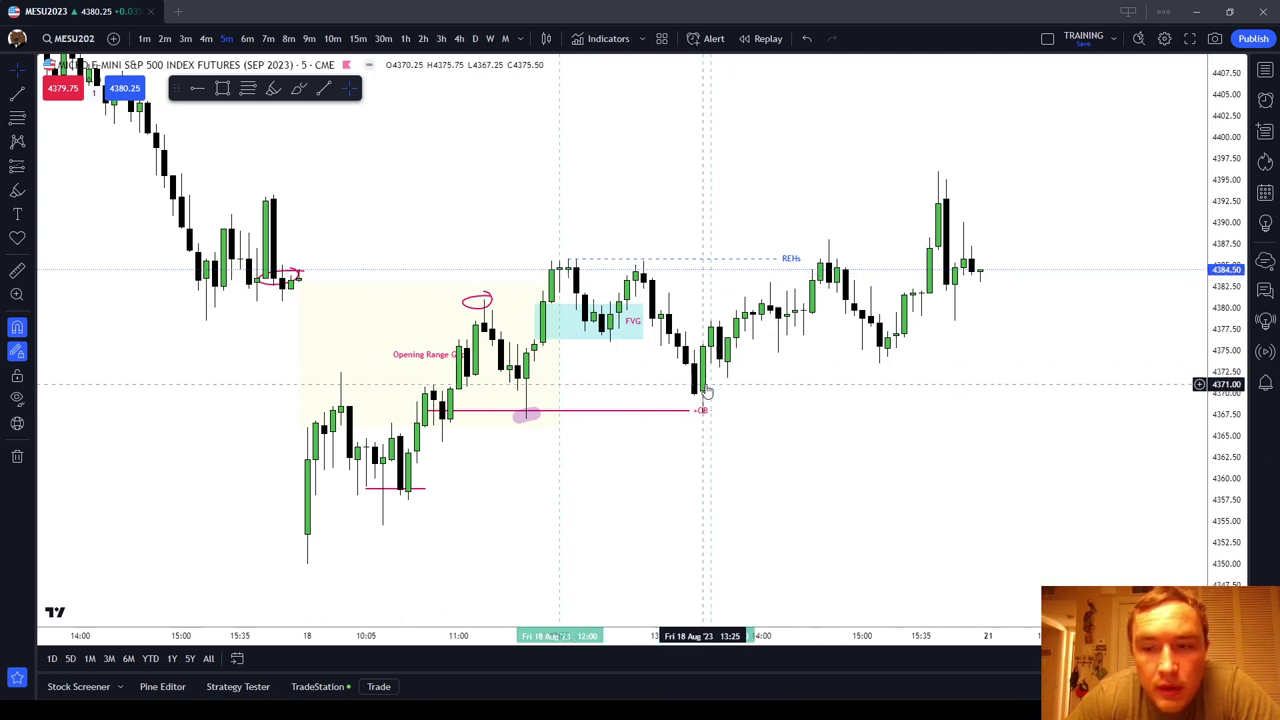
Measure the price range from the 13:25 low at 4367.25 up to the 12:05 high at 4385.75.
left_click(17, 270)
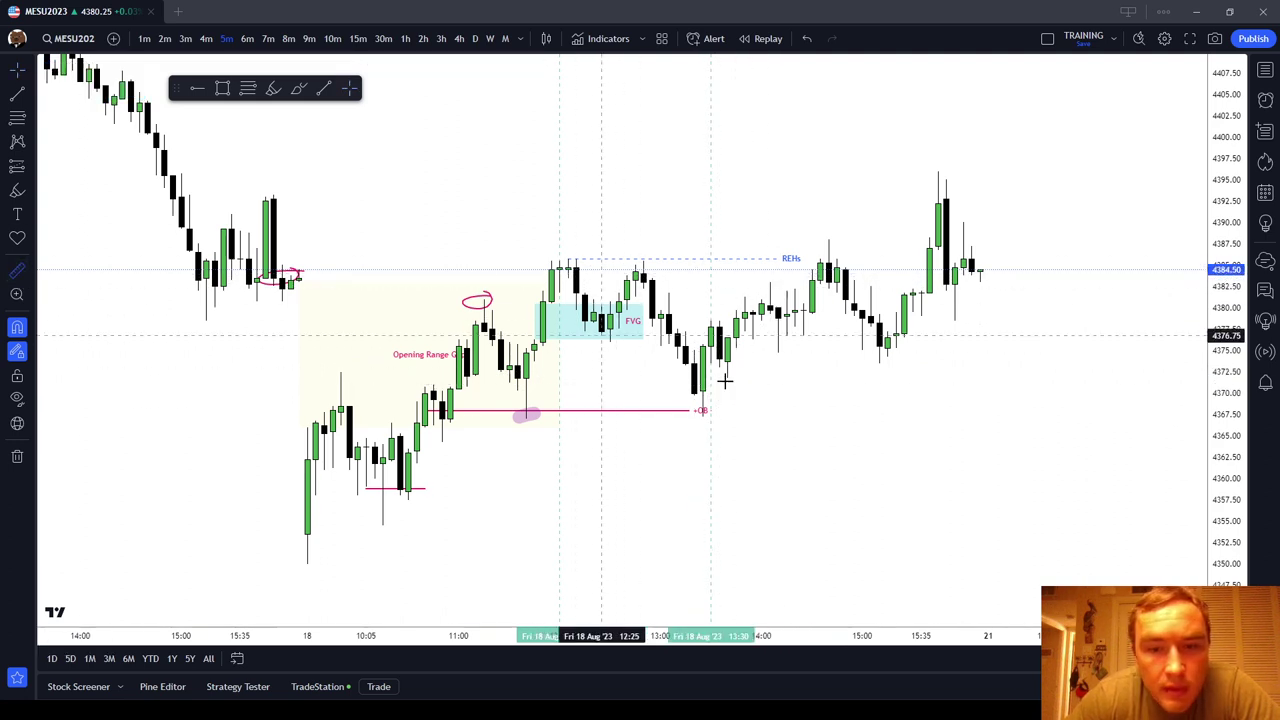
left_click(702, 410)
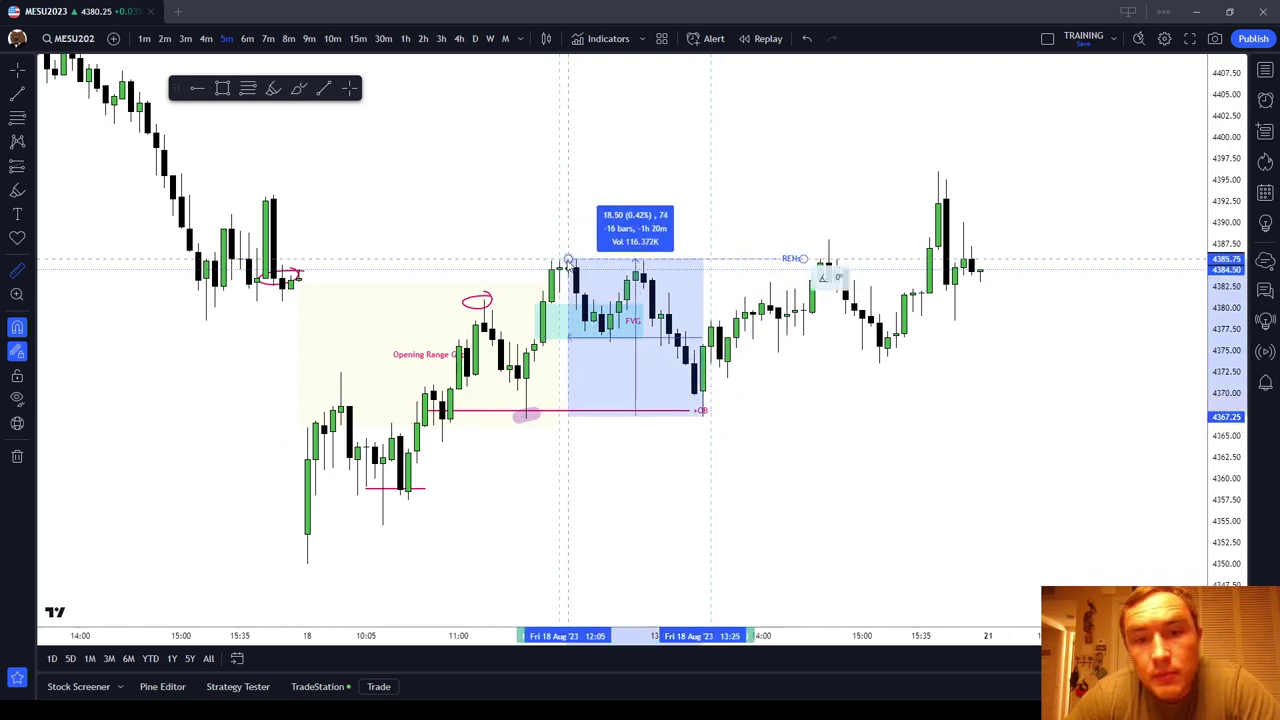
Clear the price range measurement from the chart and select the REHs line.
key("Escape")
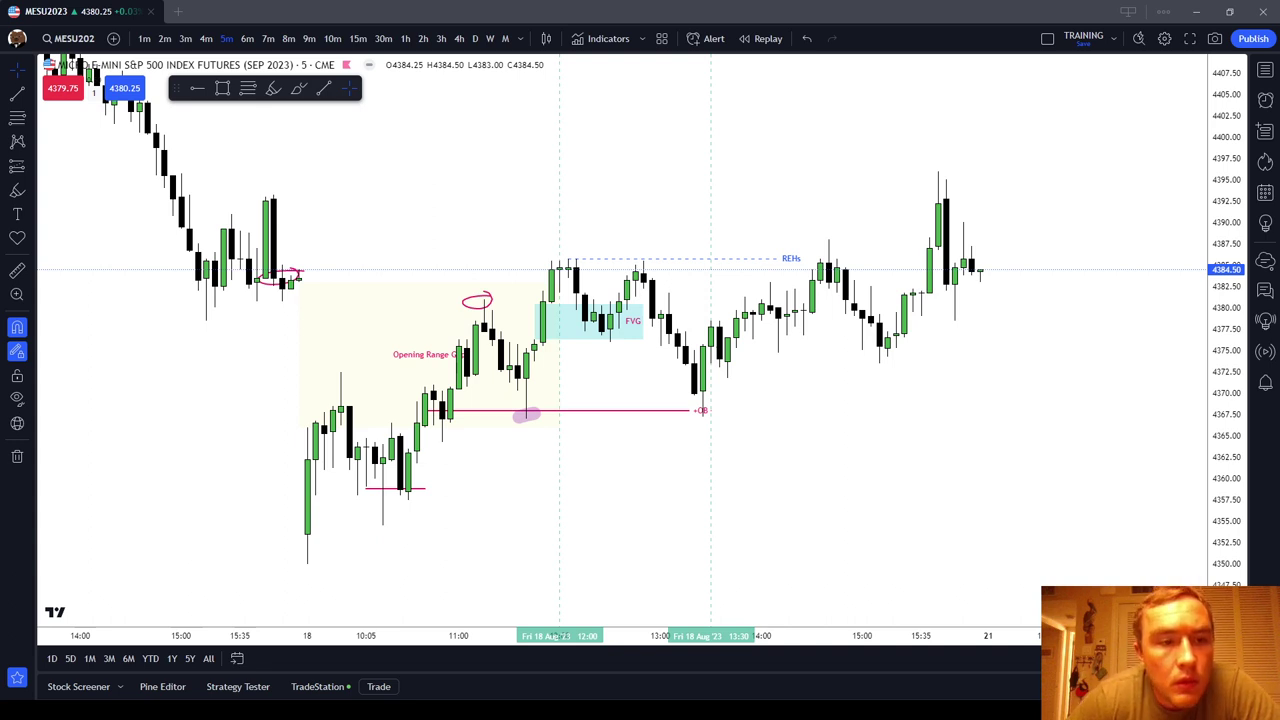
left_click(787, 259)
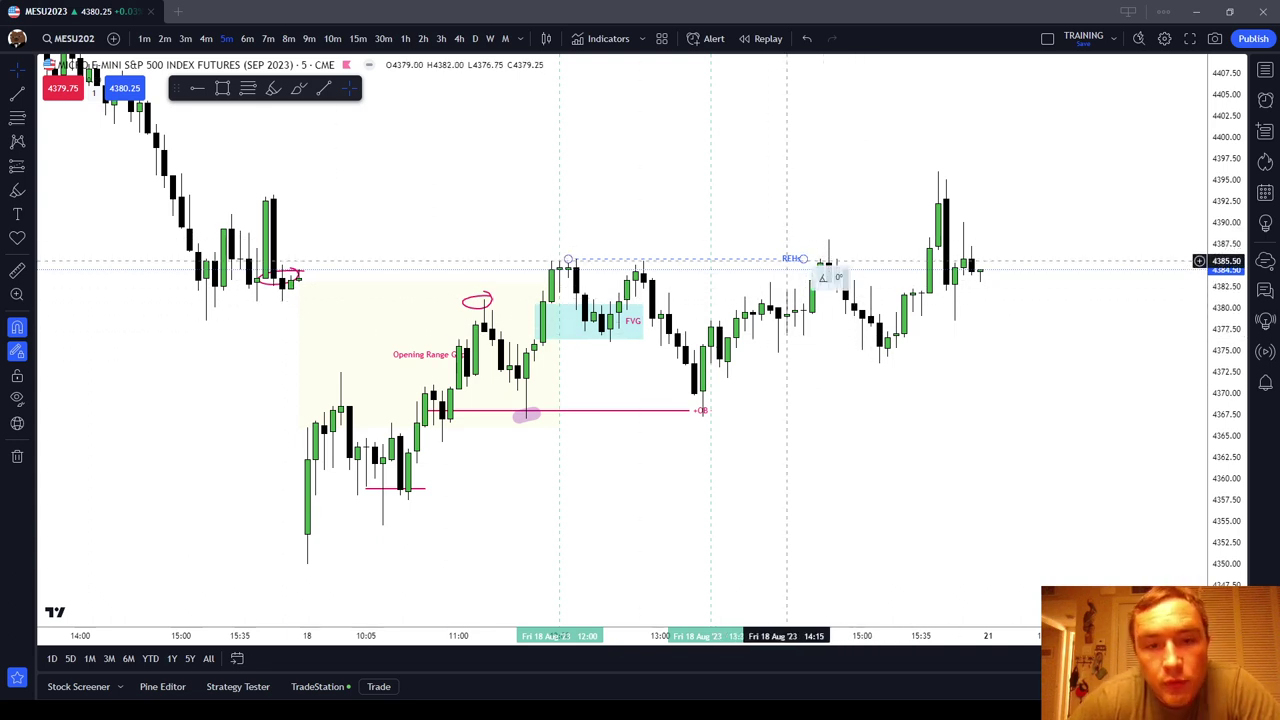
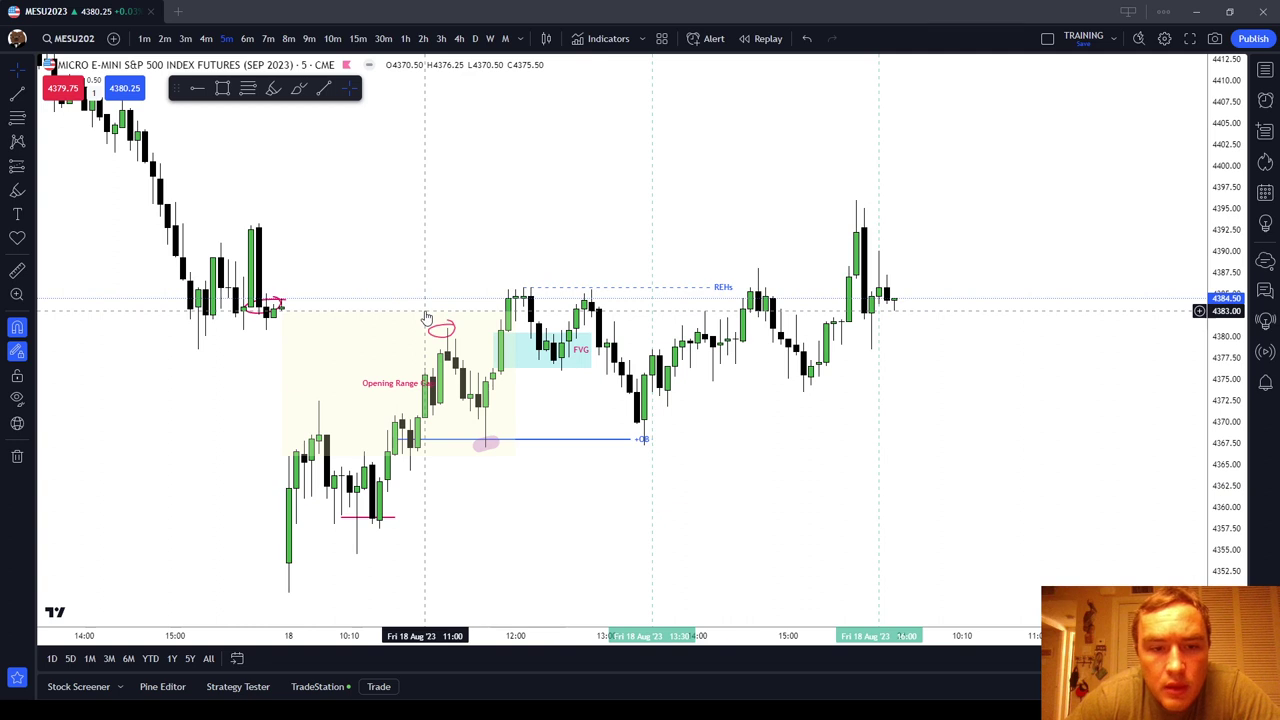
Draw a Fibonacci retracement over the 17 August 15:50 candle from 4383.50 up to 4393.00.
left_click(14, 118)
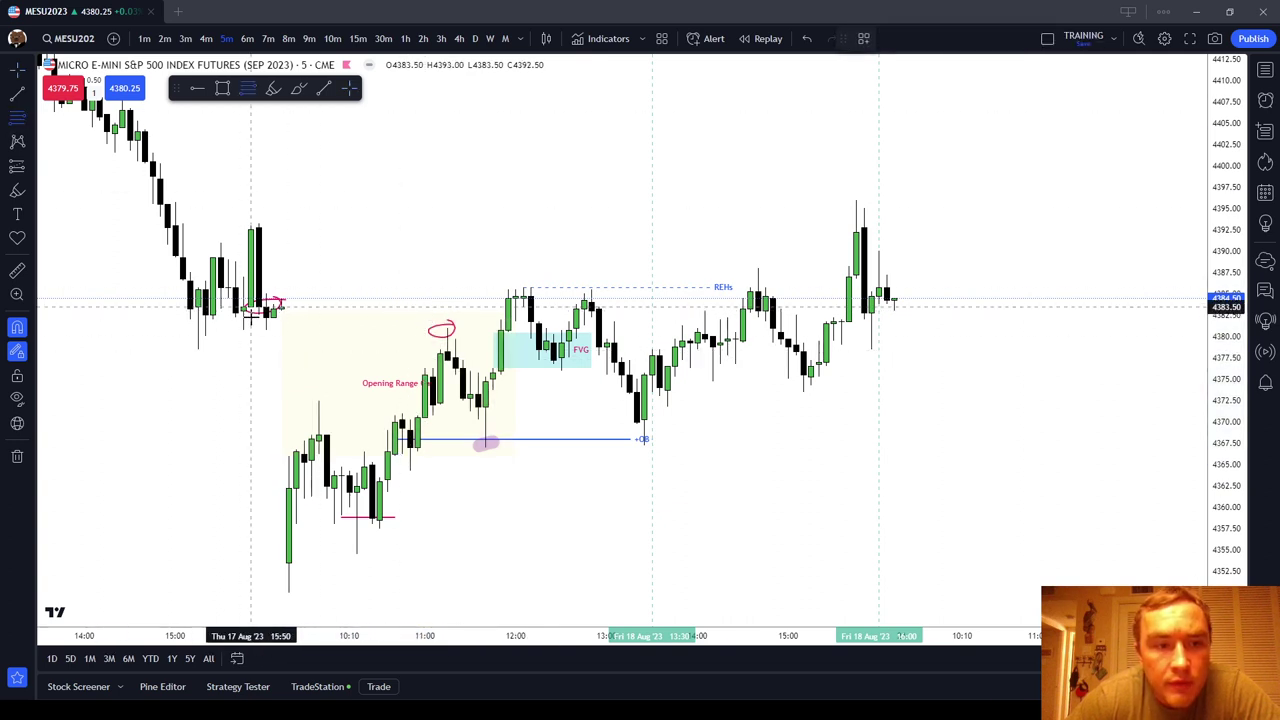
left_click(251, 306)
left_click(250, 223)
left_click(503, 183)
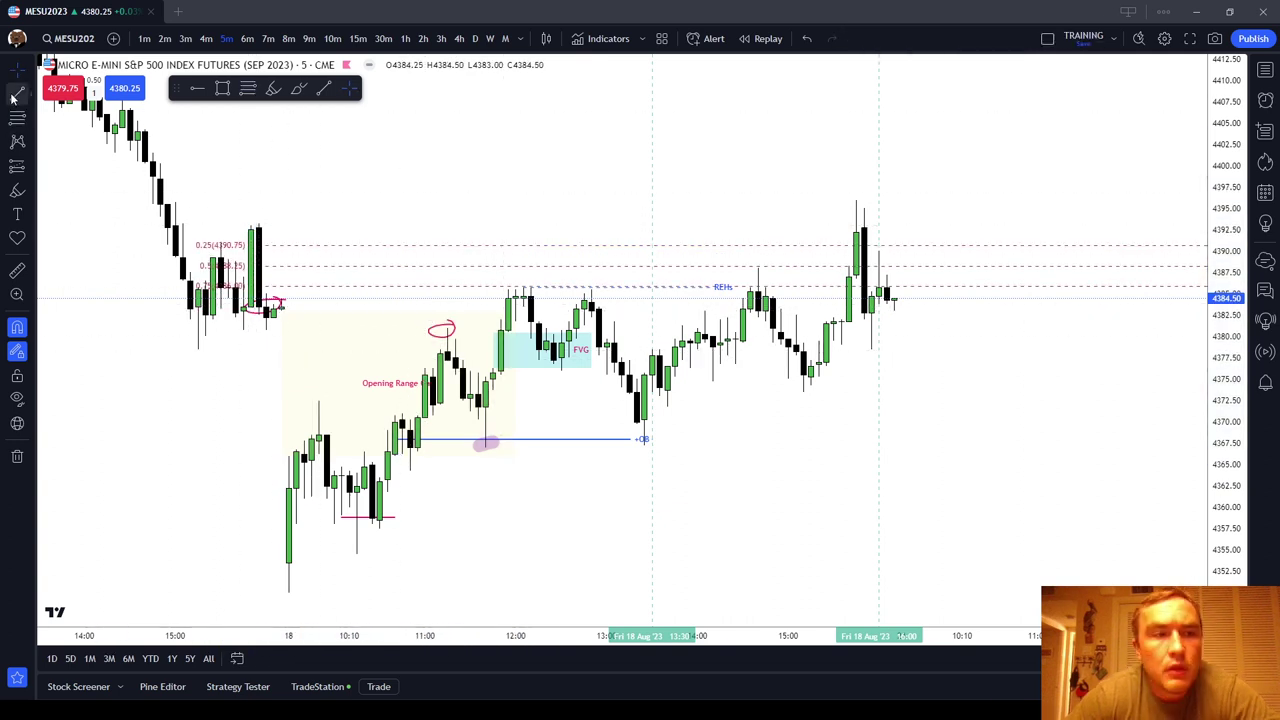
With magnet snapping off, draw a horizontal trend line at 4388.00 from 17 August 15:40 to 18 August 14:55 and apply the "-OB" template.
left_click(16, 95)
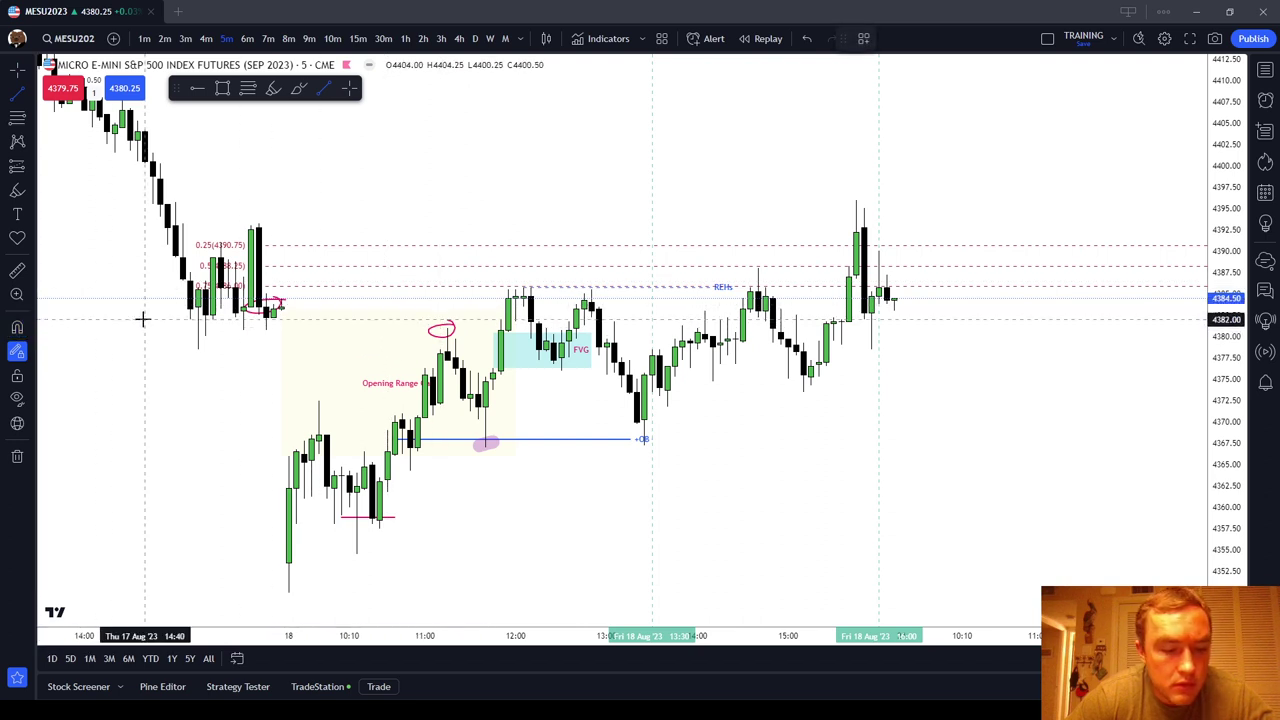
left_click(235, 265)
left_click(780, 265)
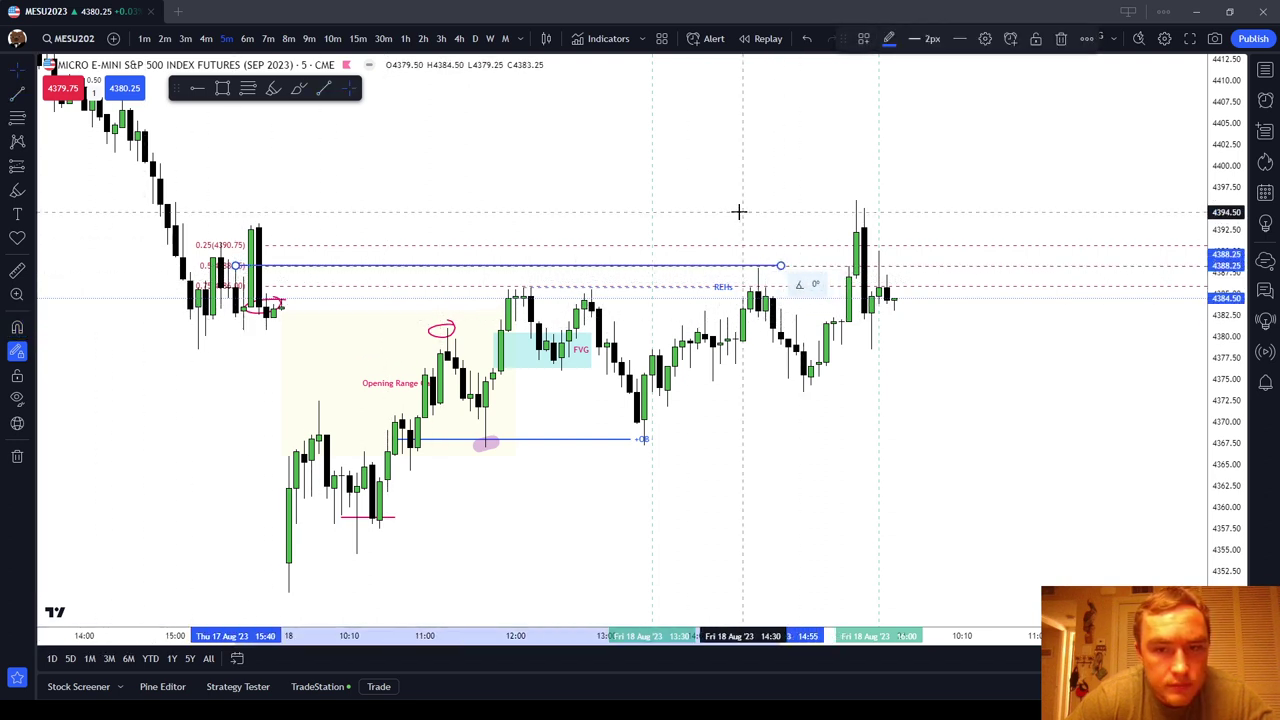
left_click(700, 272)
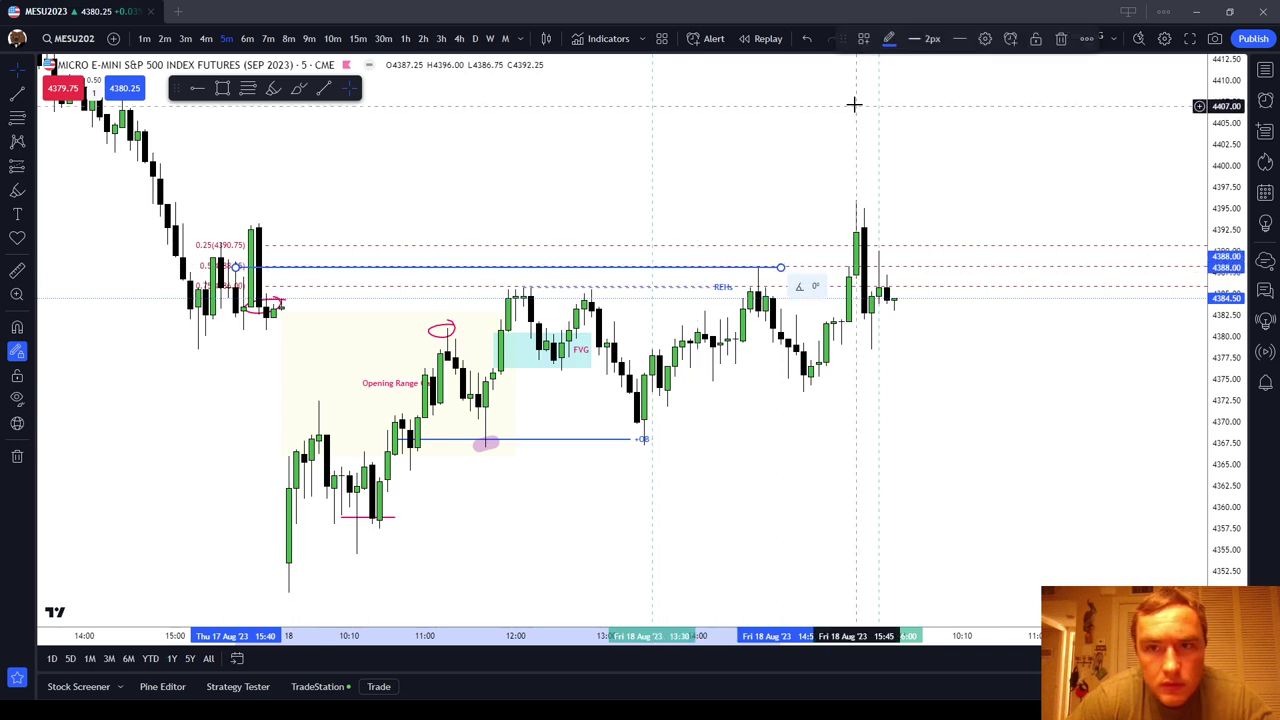
left_click(864, 38)
left_click(895, 128)
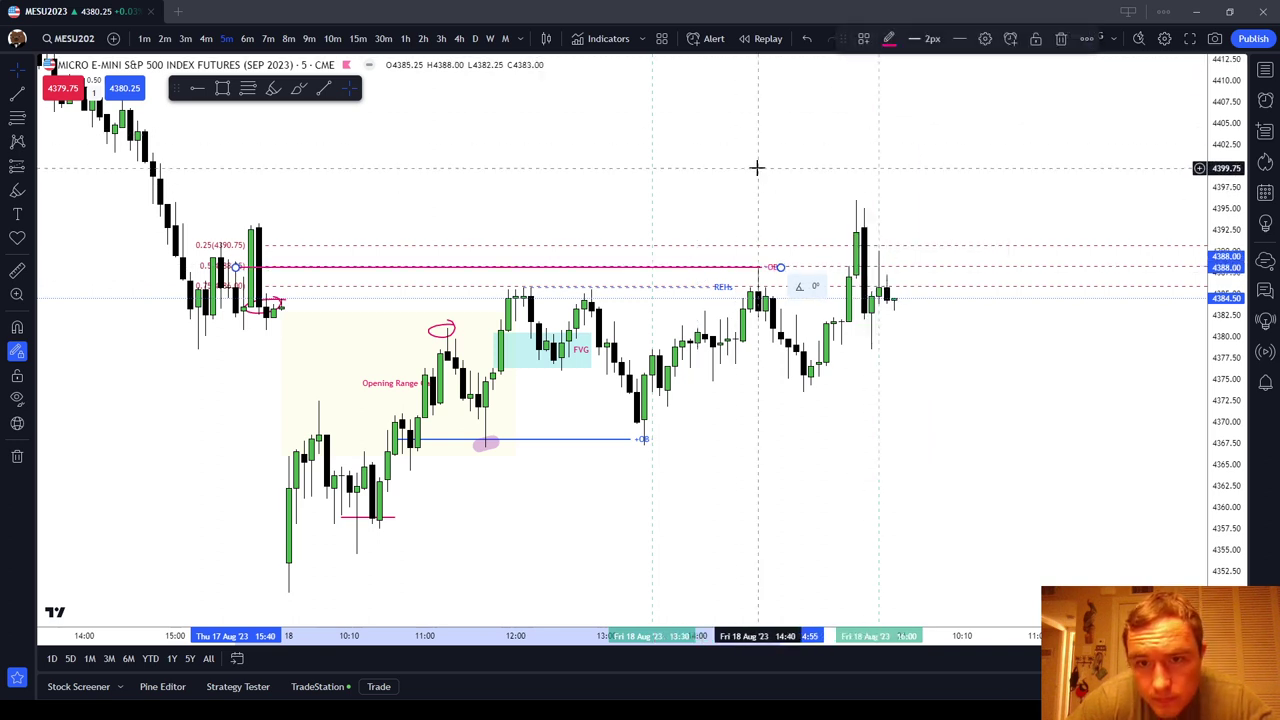
Delete the Fibonacci retracement on the 17 August 15:50 candle.
left_click(418, 288)
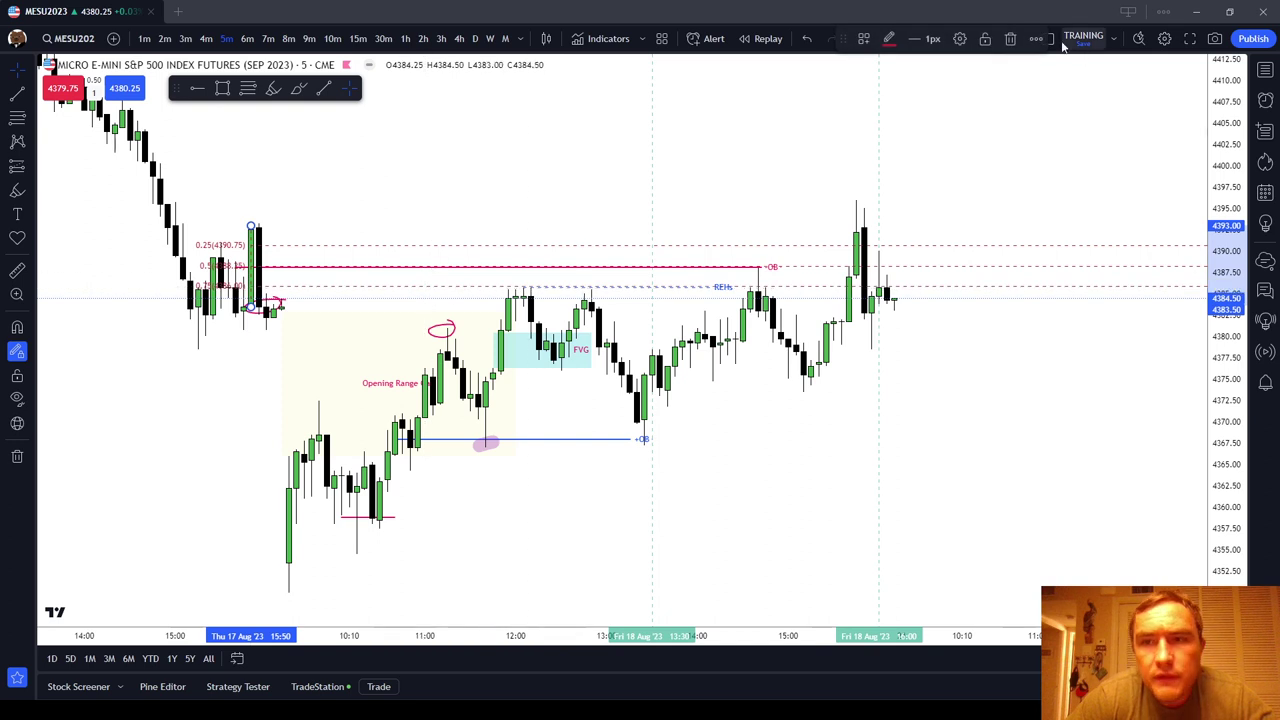
left_click(1010, 38)
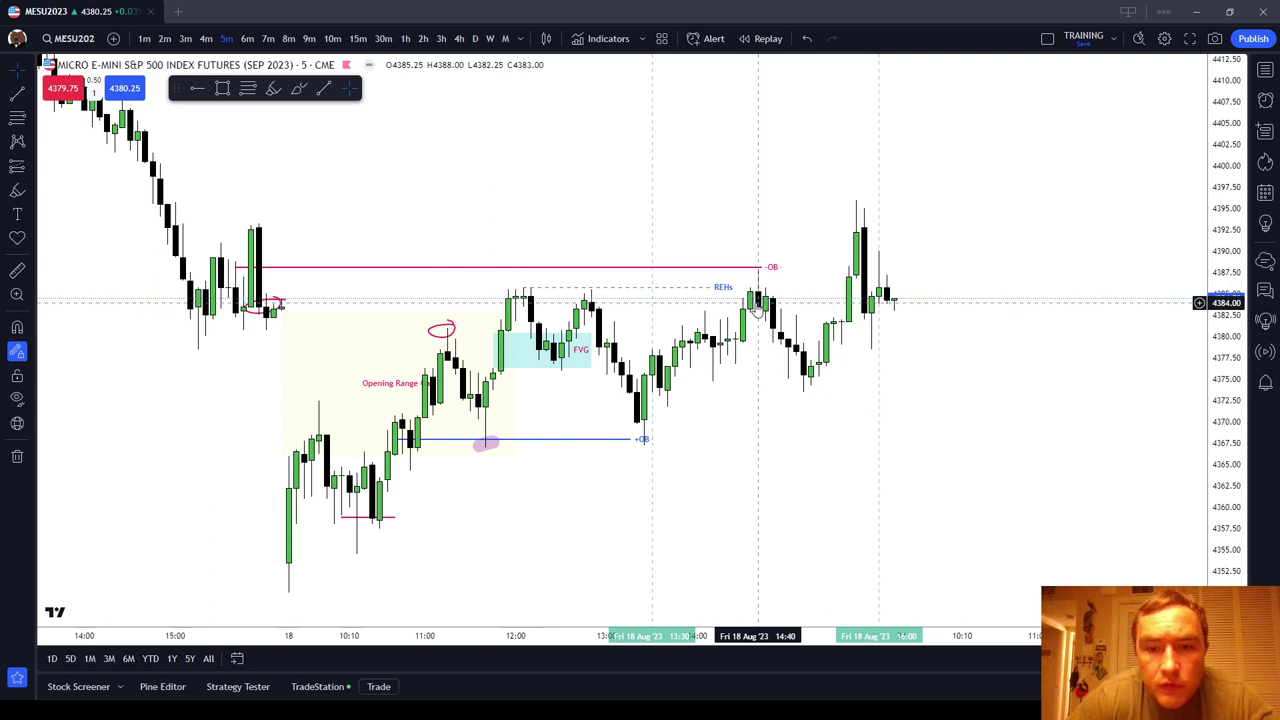
Check the 18 August 13:35 candle with a Fibonacci retracement from 4378.50 down to 4373.00, and delete the retracement.
left_click_drag(766, 366, 586, 318)
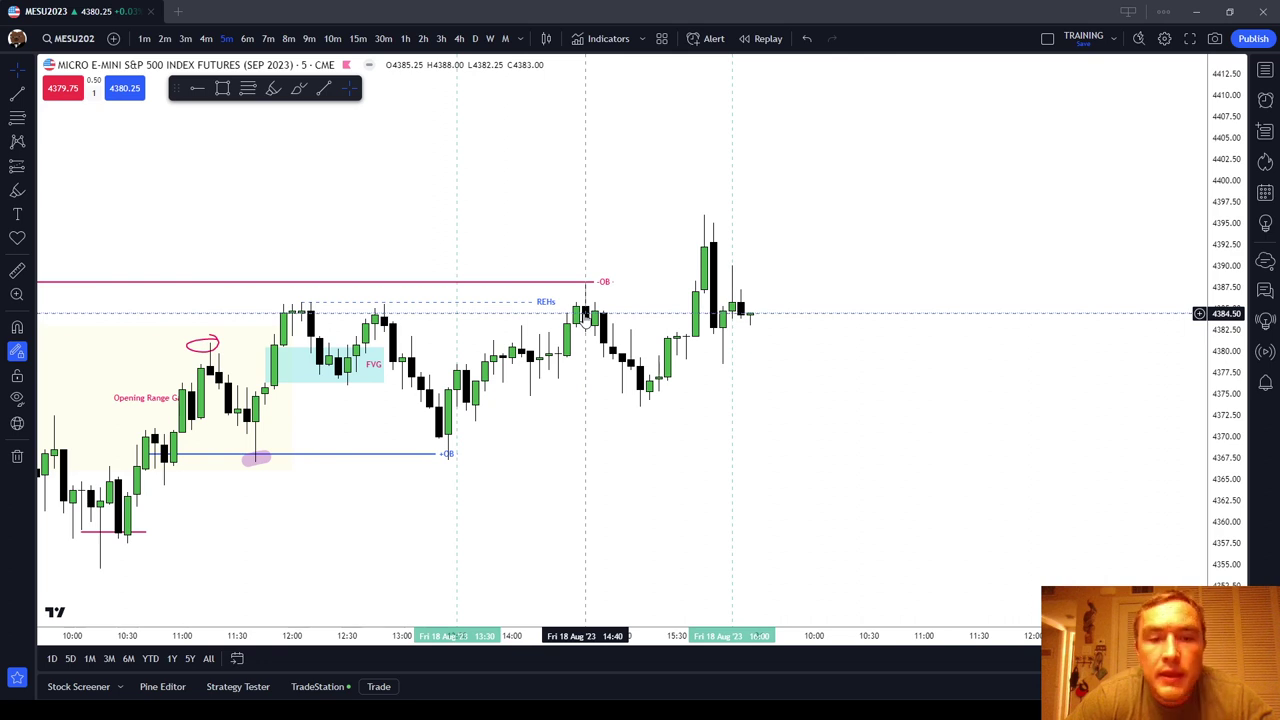
scroll(586, 318, "down", 2)
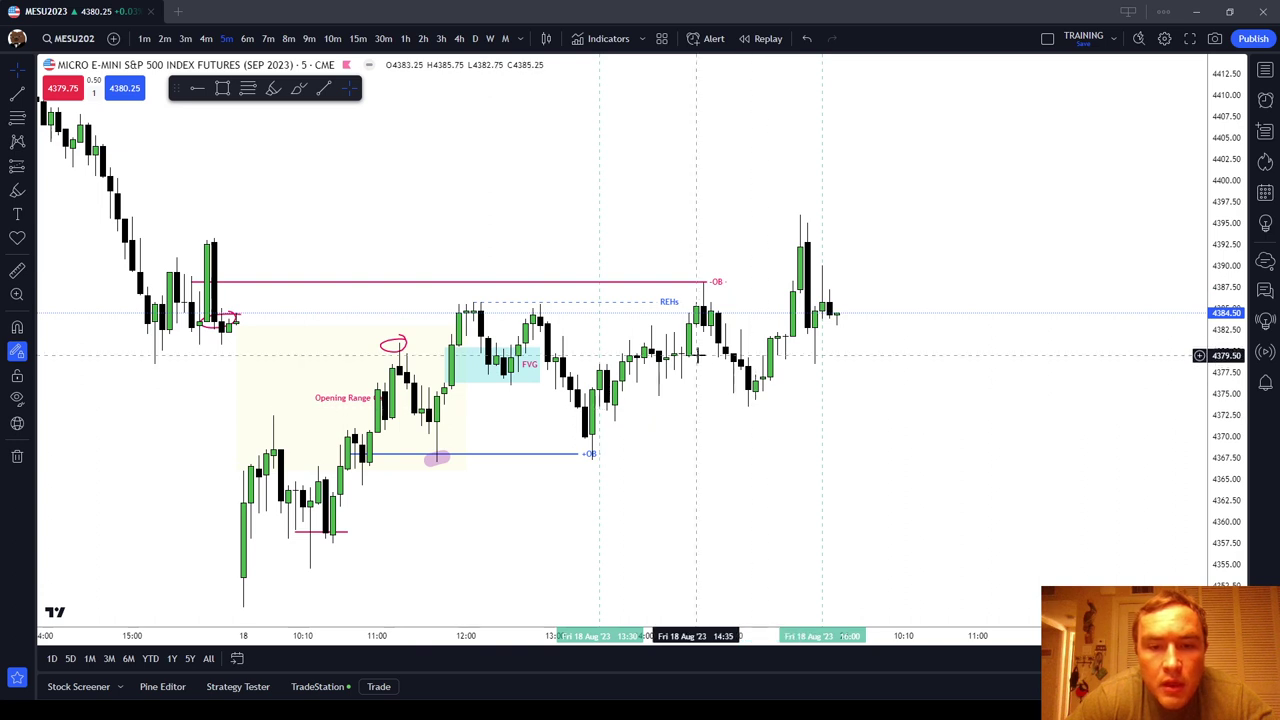
left_click(18, 118)
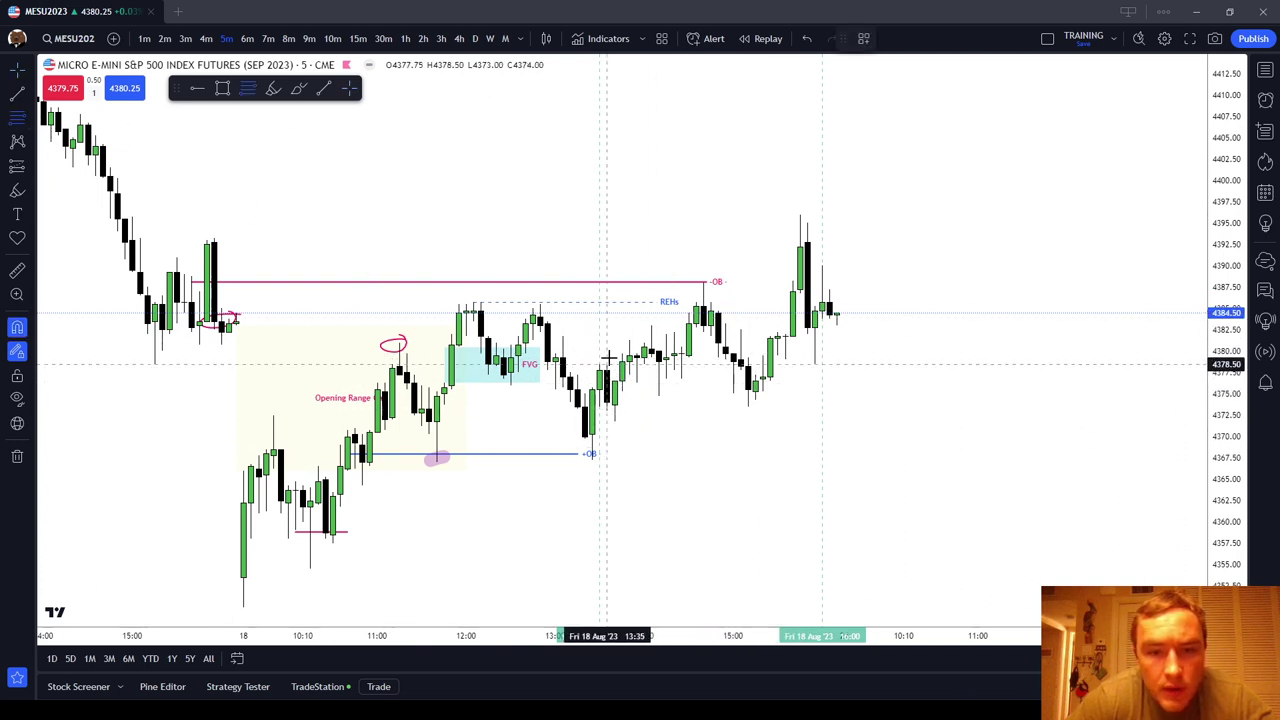
left_click(606, 365)
left_click(603, 425)
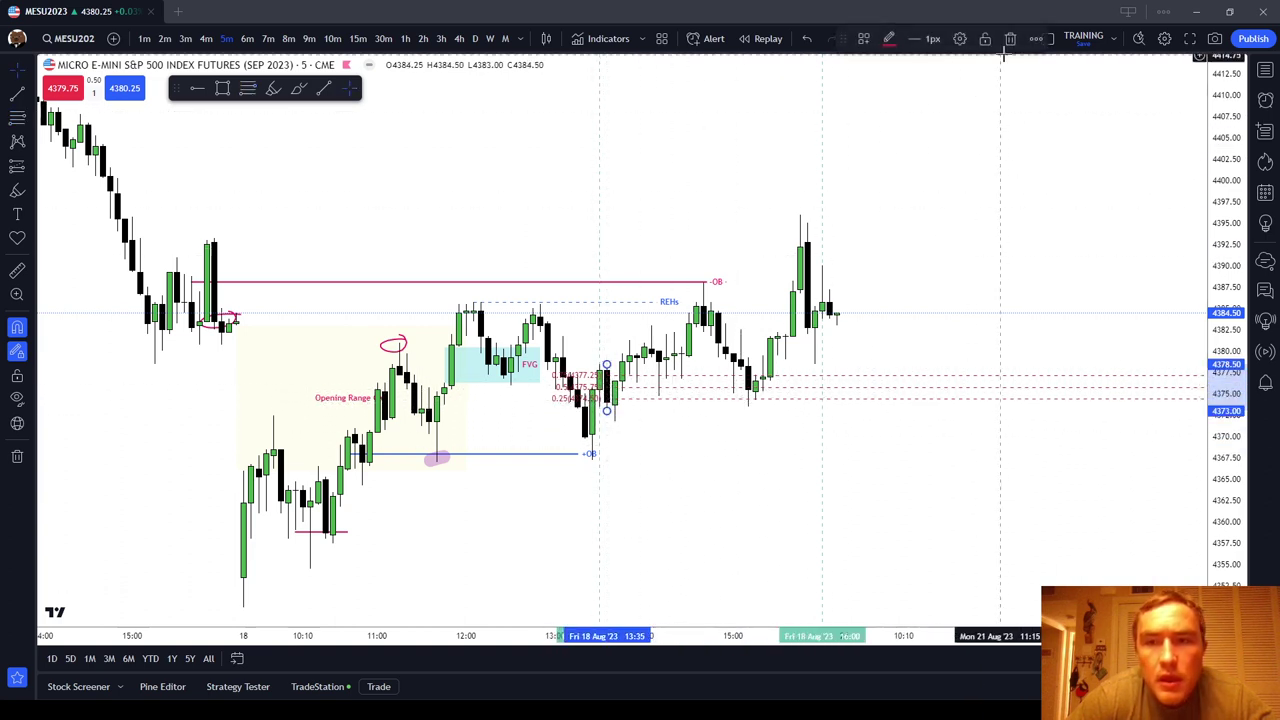
key("Delete")
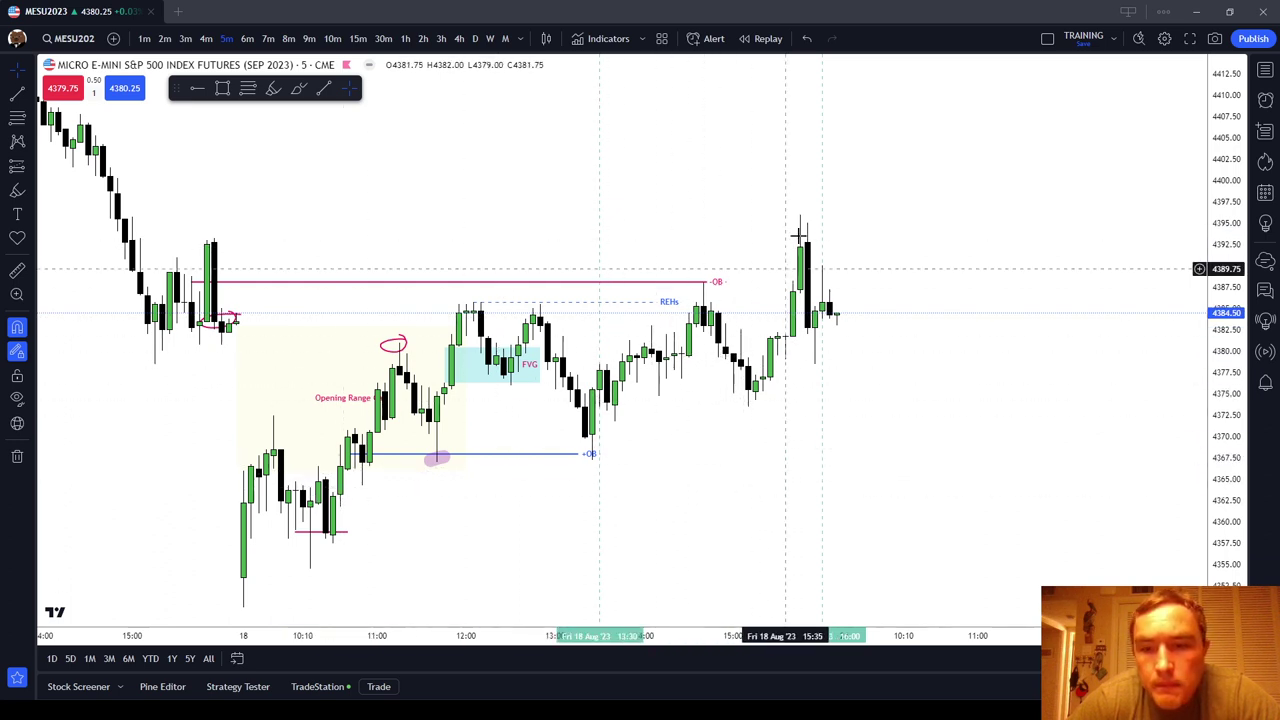
Remove all drawings from the 5-minute chart.
left_click_drag(656, 514, 722, 451)
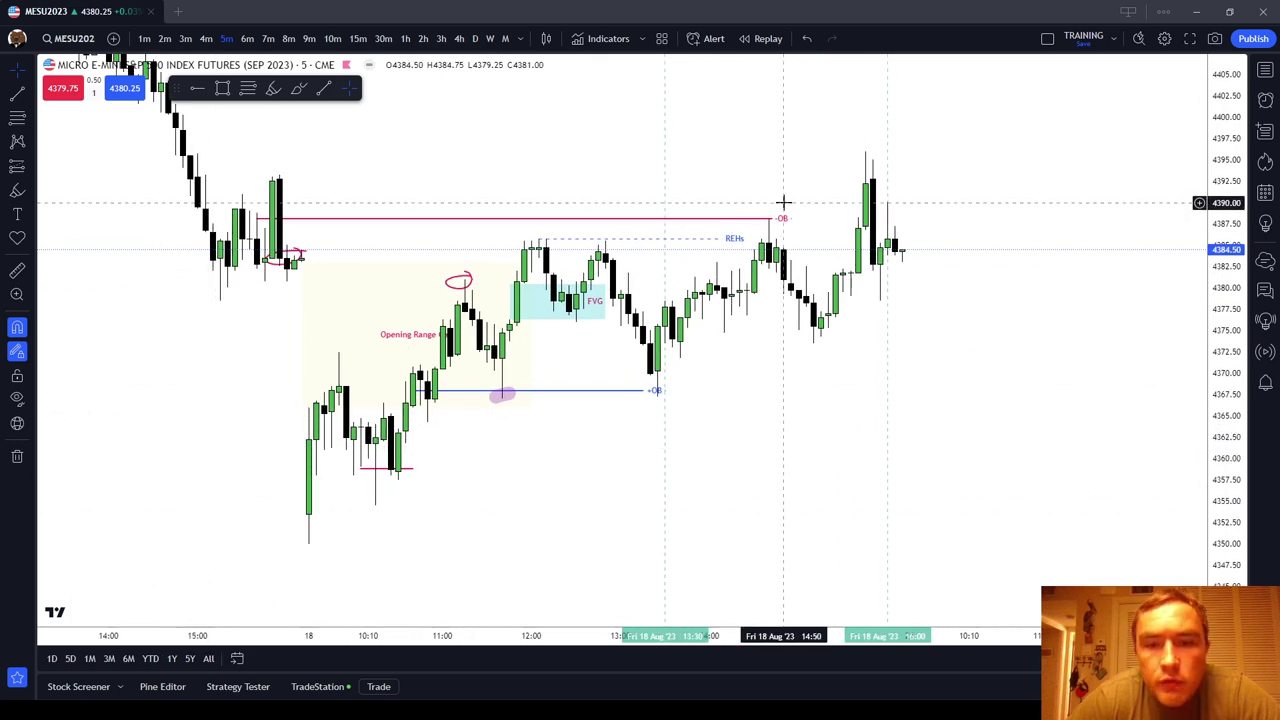
right_click(817, 160)
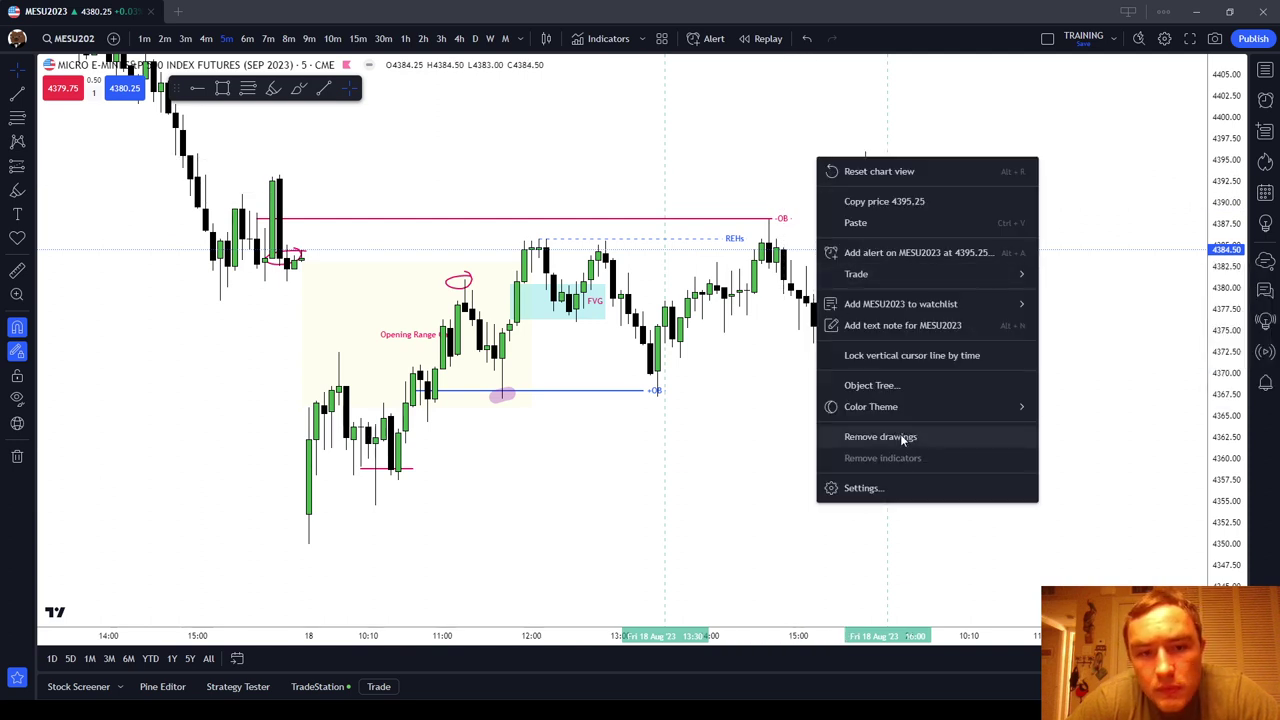
left_click(900, 436)
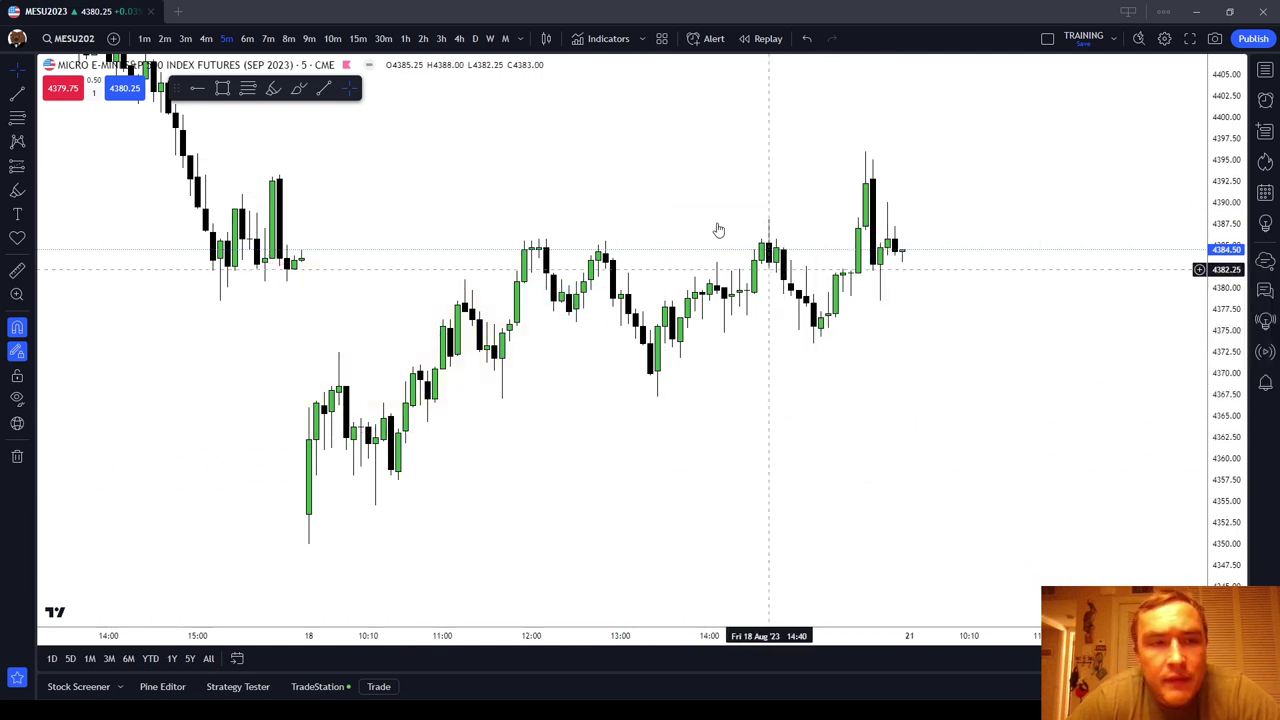
On the weekly chart, draw a Fibonacci retracement over the 14 August candle from 4517.75 to 4350.00 and apply the template with 0.2 and 0.3 levels.
left_click(490, 38)
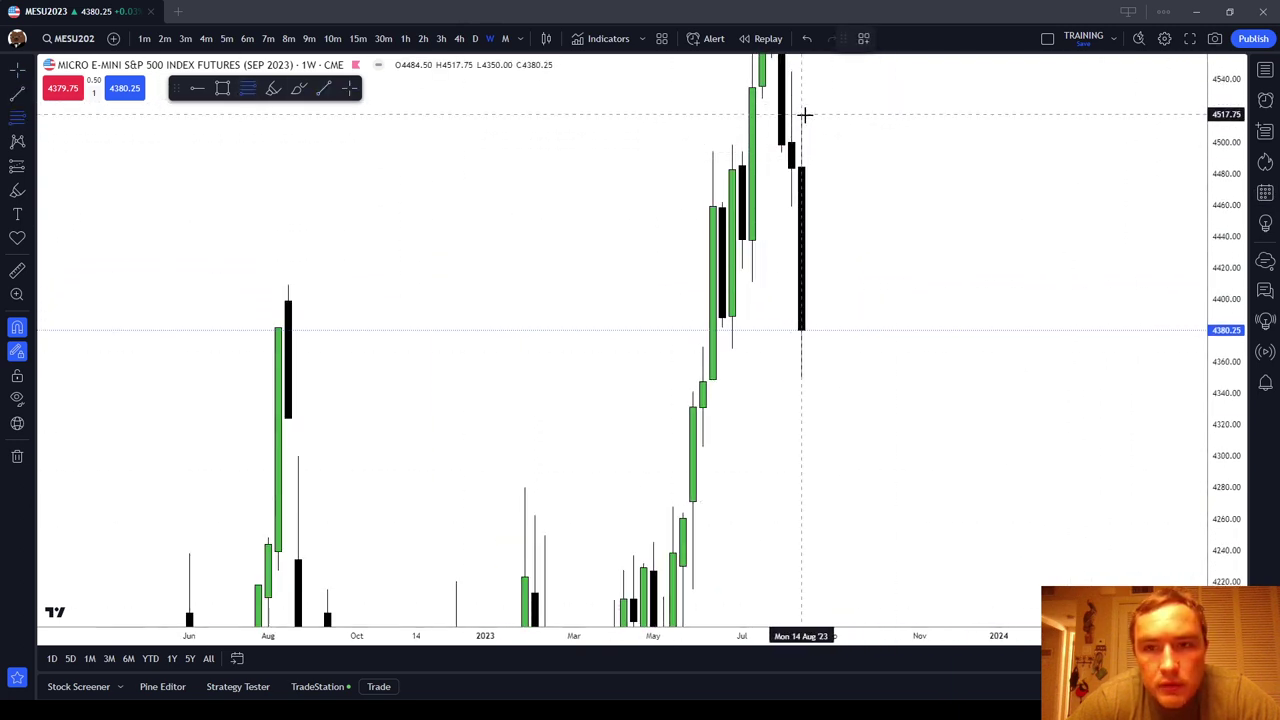
left_click_drag(803, 109, 801, 377)
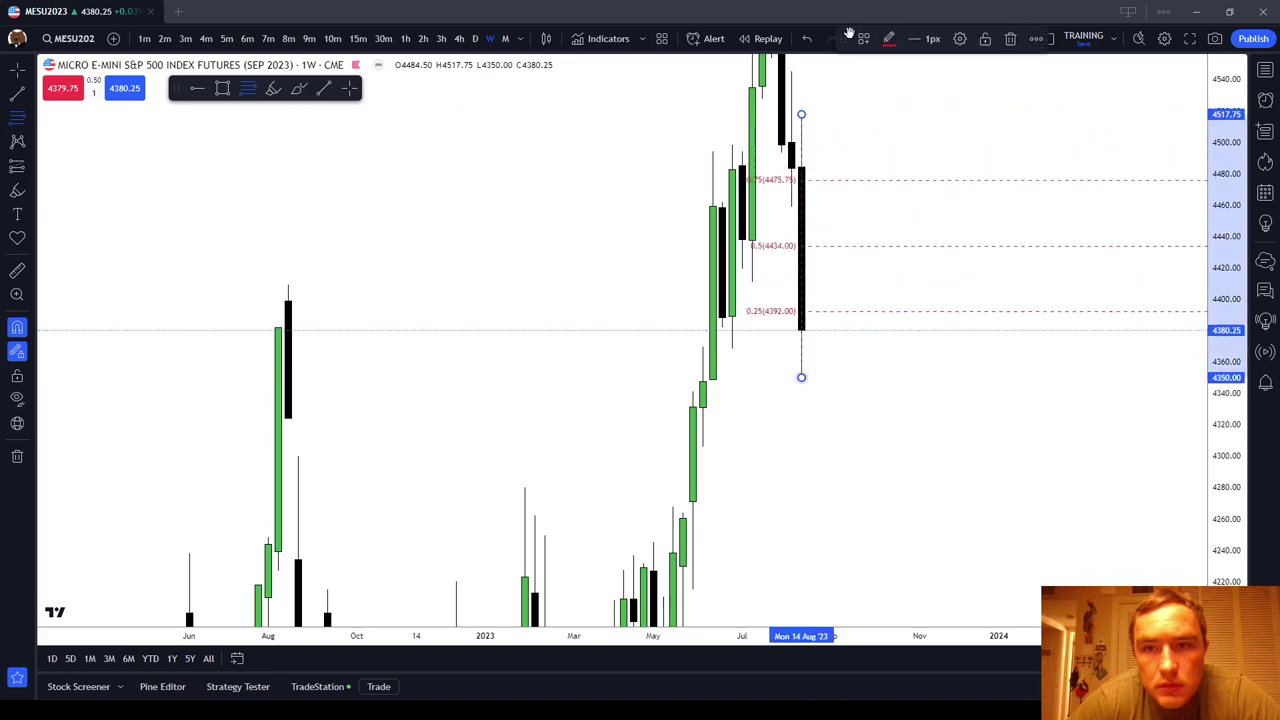
left_click(864, 38)
left_click(910, 203)
key("Escape")
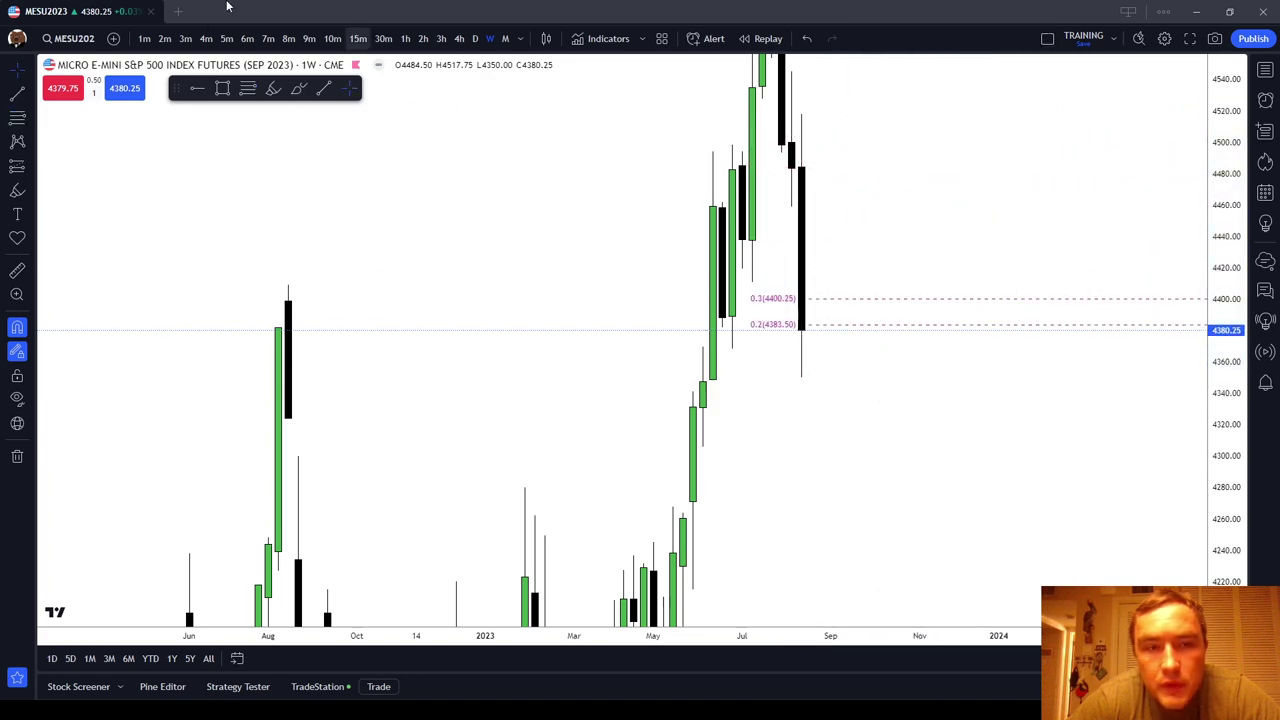
On the 15-minute chart, examine the 18 August price action against the weekly retracement's 0.2 and 0.3 levels.
left_click(358, 38)
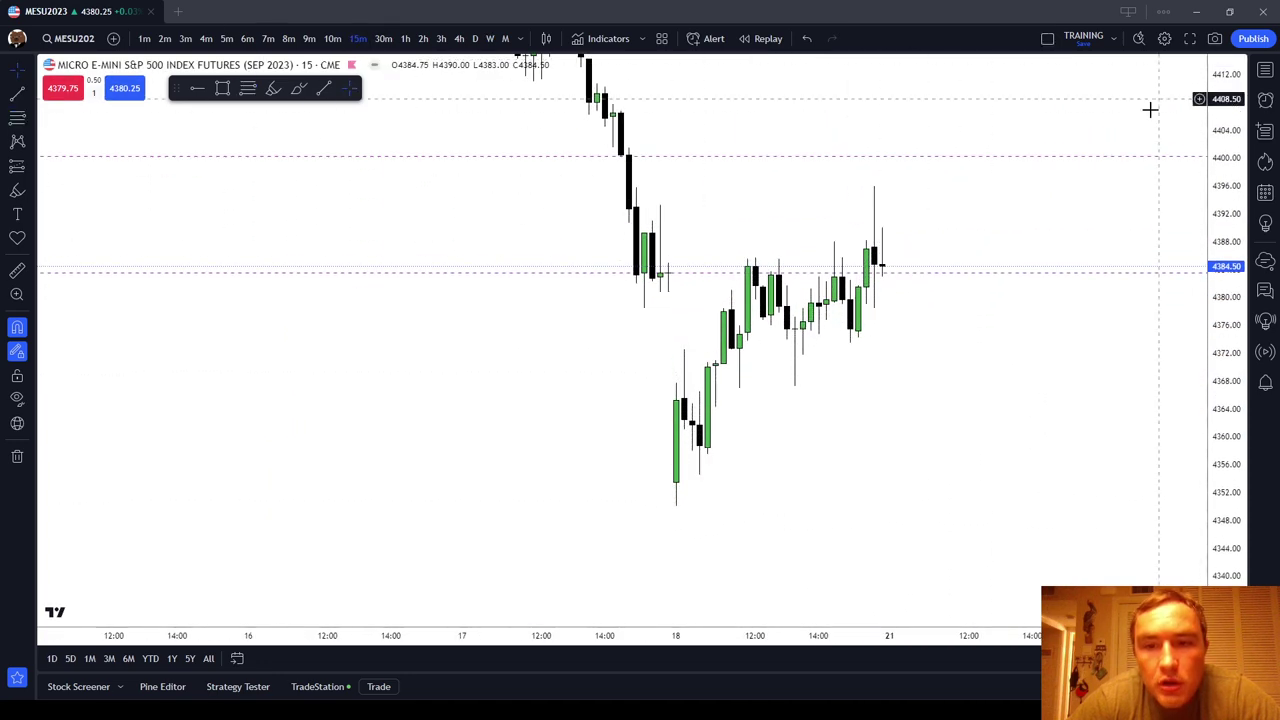
left_click_drag(962, 445, 671, 529)
scroll(729, 517, "down", 5)
left_click_drag(891, 510, 699, 506)
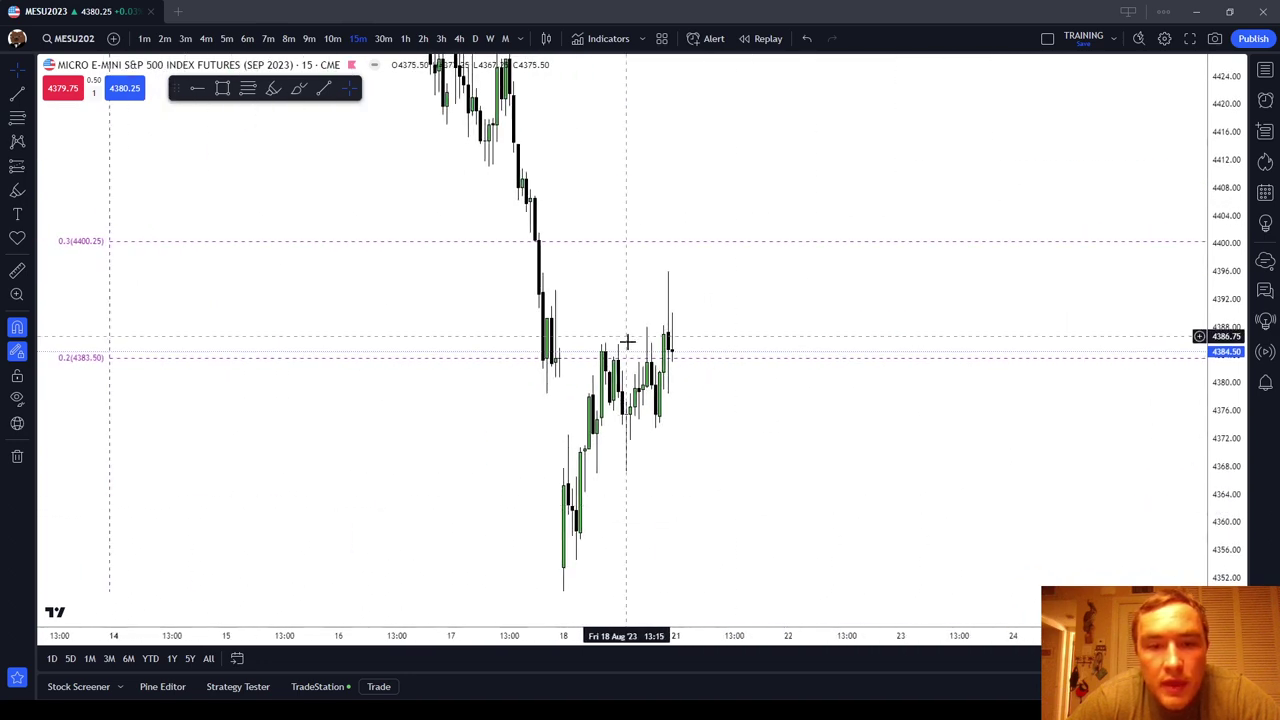
scroll(883, 483, "up", 1)
left_click_drag(883, 483, 1003, 478)
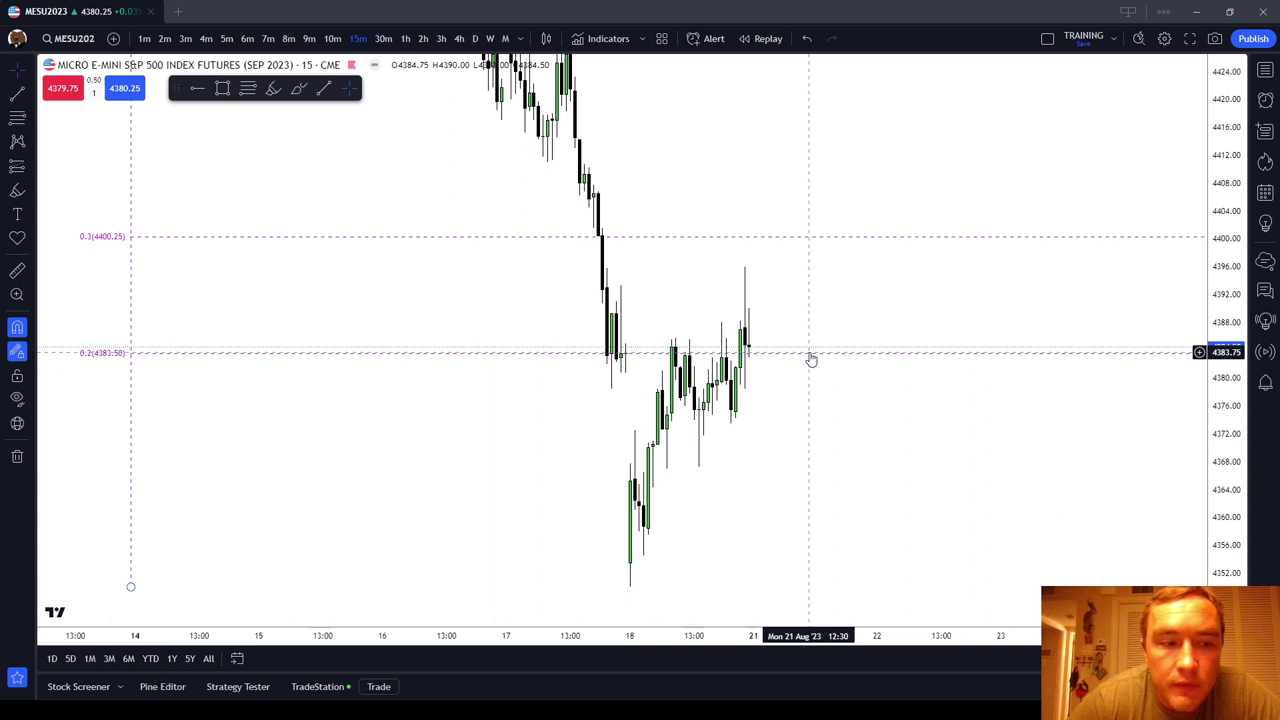
left_click(791, 244)
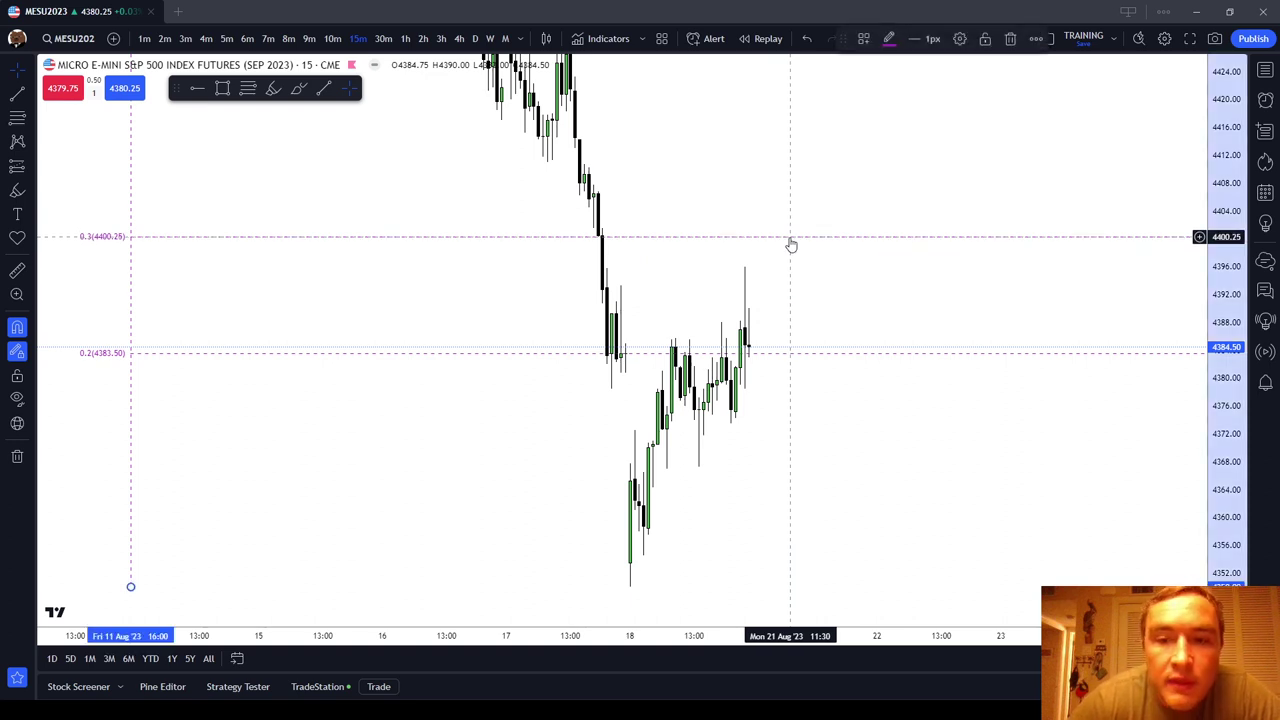